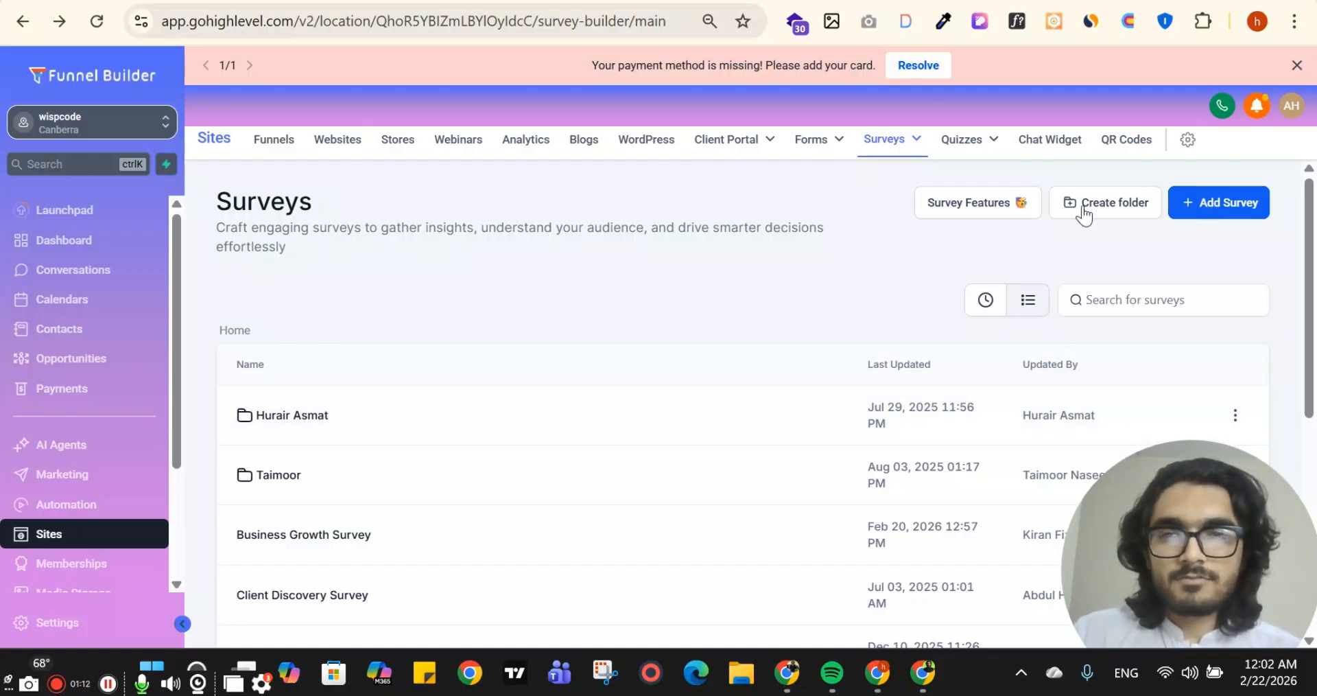
Create a new survey using the Start from Scratch option
click(1215, 204)
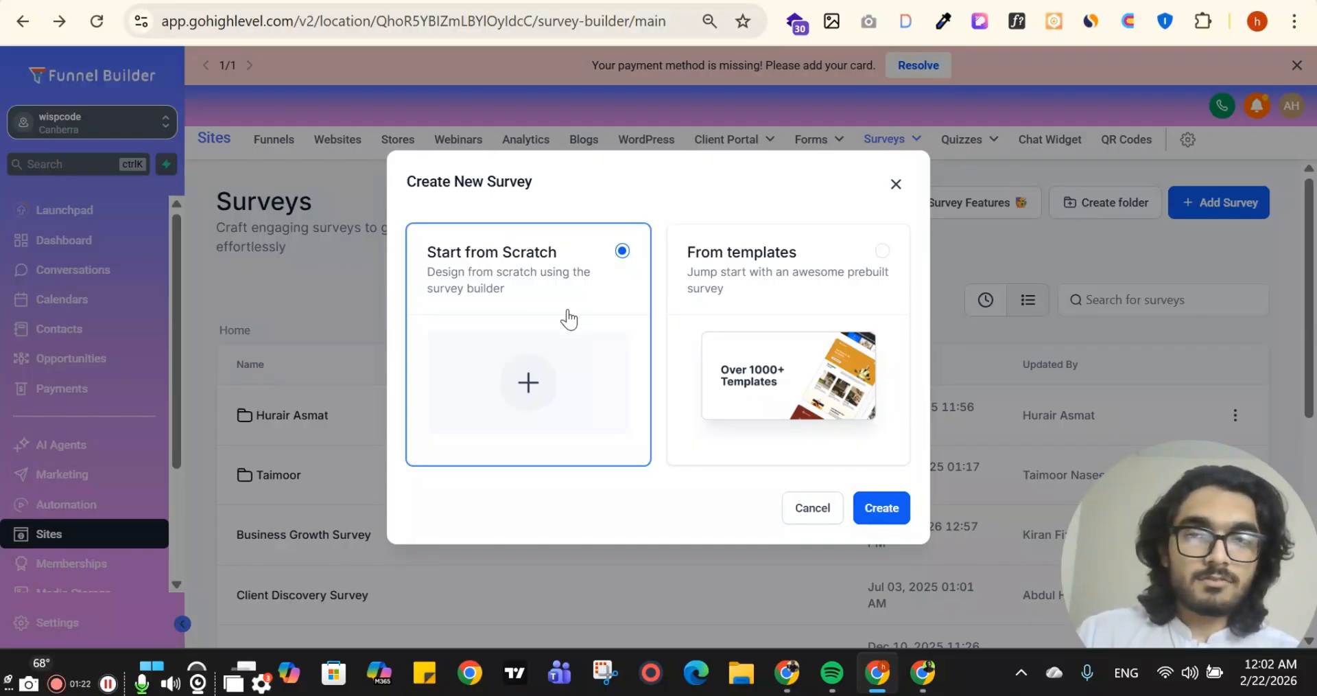
click(827, 343)
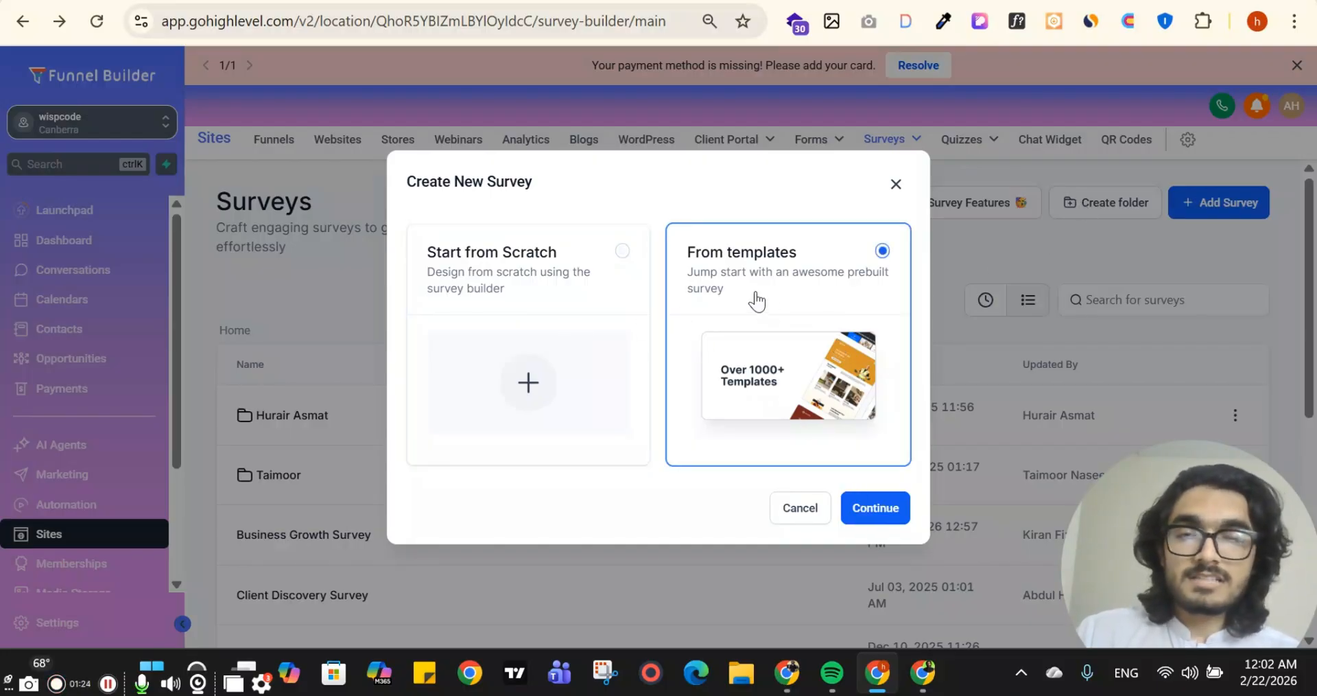
click(575, 294)
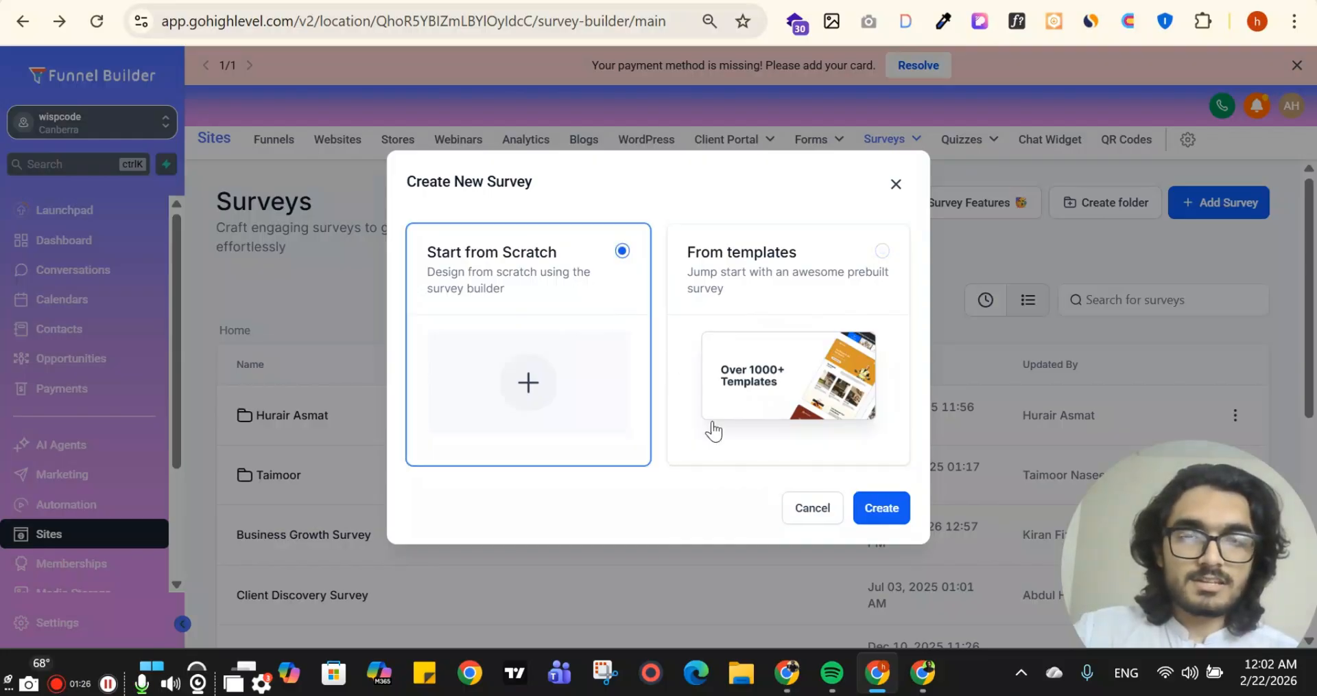
click(870, 513)
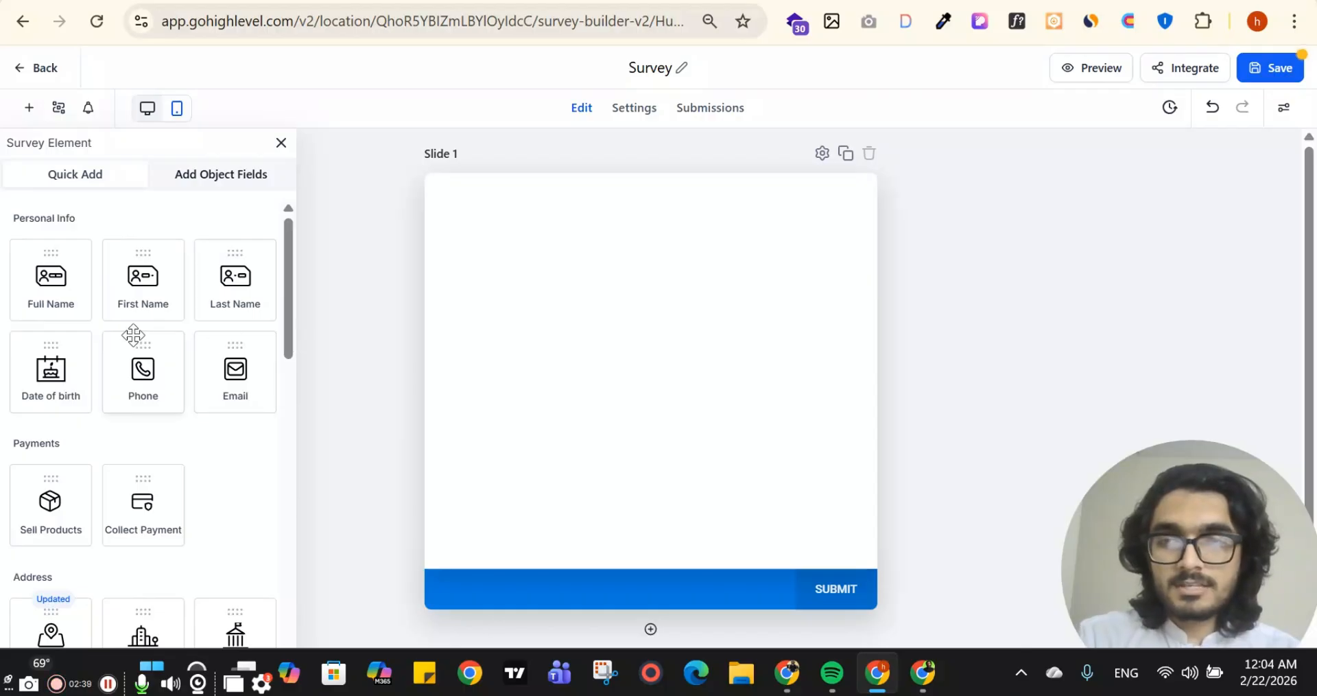
Add First Name, Last Name, Date of birth and Phone fields to Slide 1 of the survey
scroll(127, 322, down, 3)
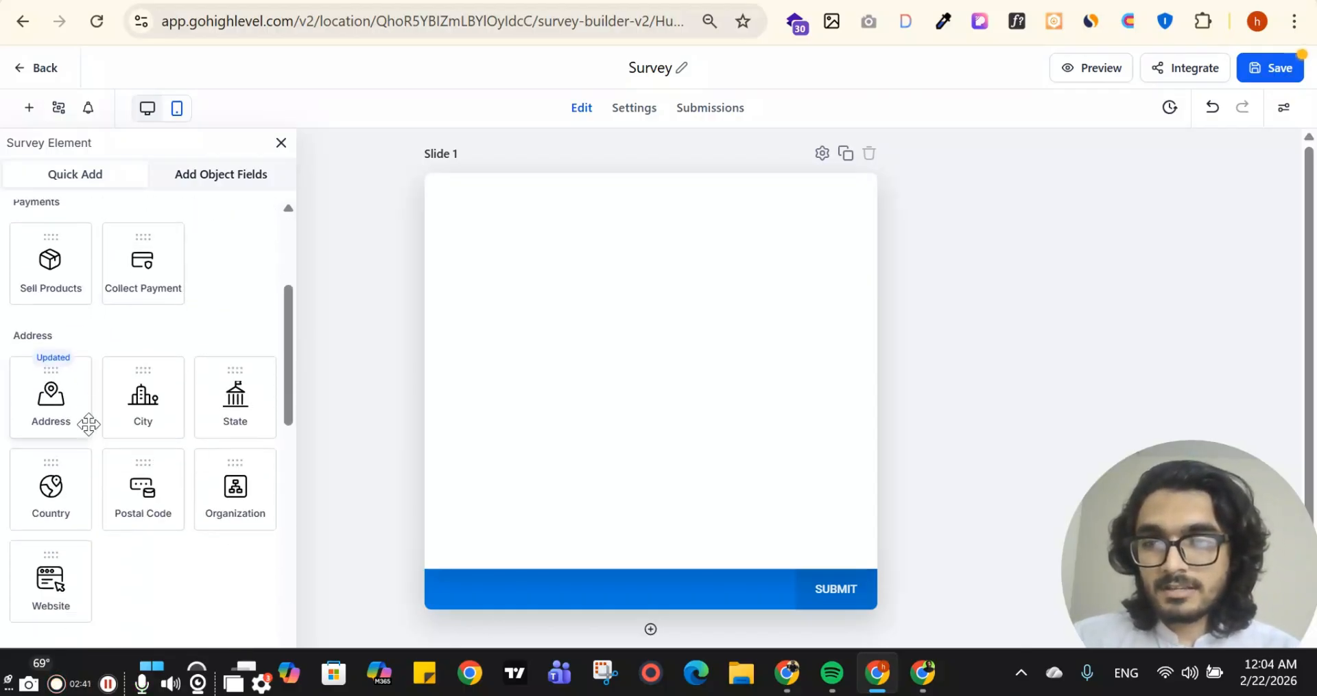
scroll(88, 423, up, 5)
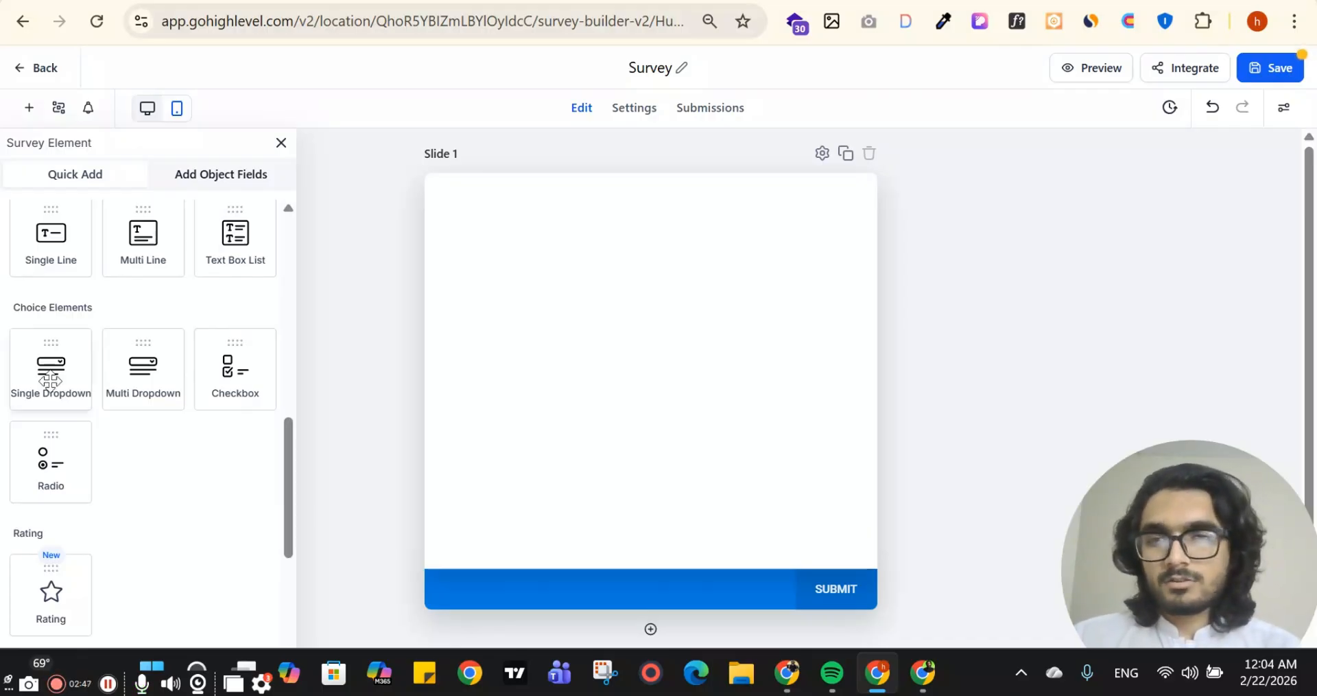
scroll(50, 381, up, 5)
drag(131, 283, 501, 274)
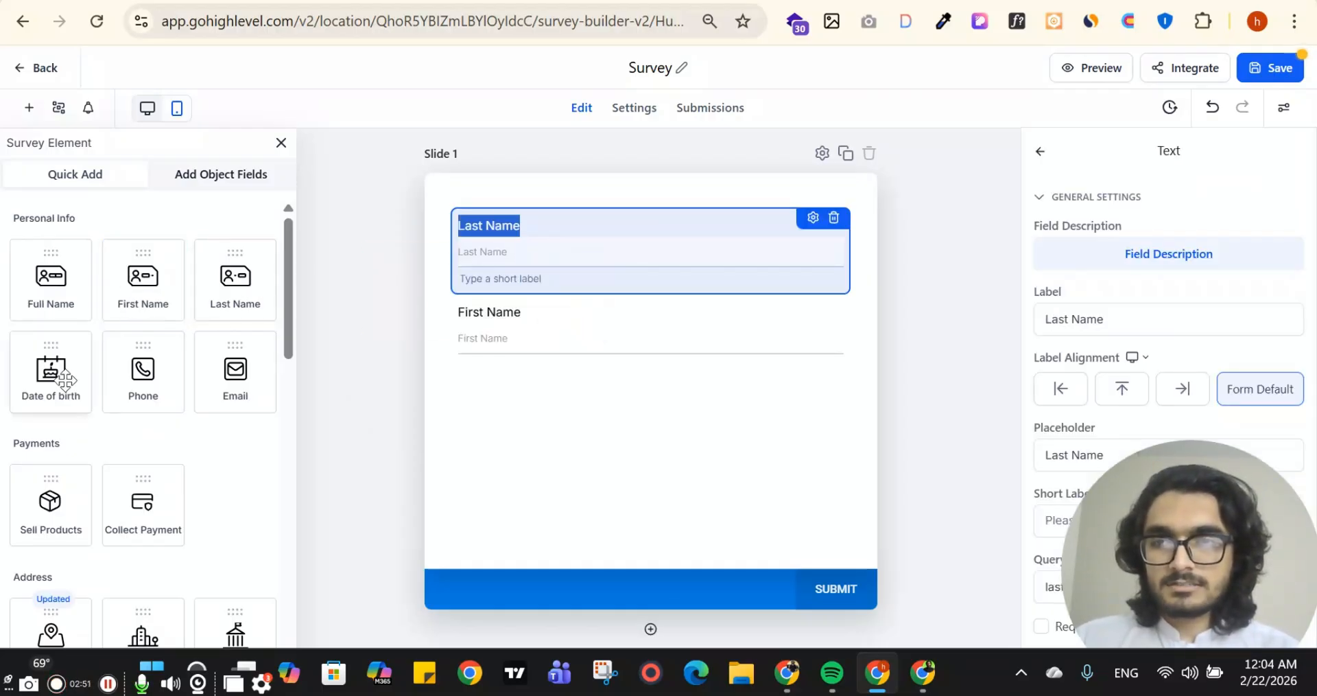
drag(65, 381, 545, 382)
drag(143, 384, 579, 494)
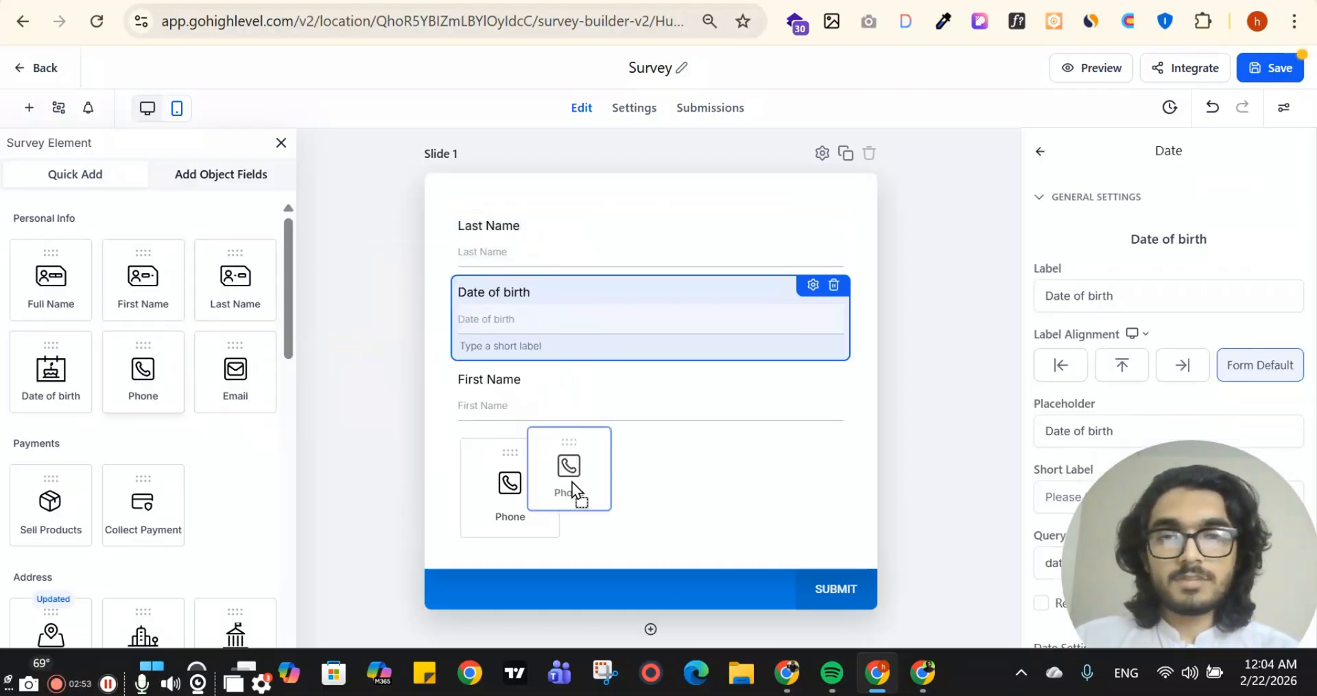
Delete the consent checkboxes block that accompanies the Phone field on Slide 1
scroll(697, 431, down, 2)
scroll(696, 431, up, 4)
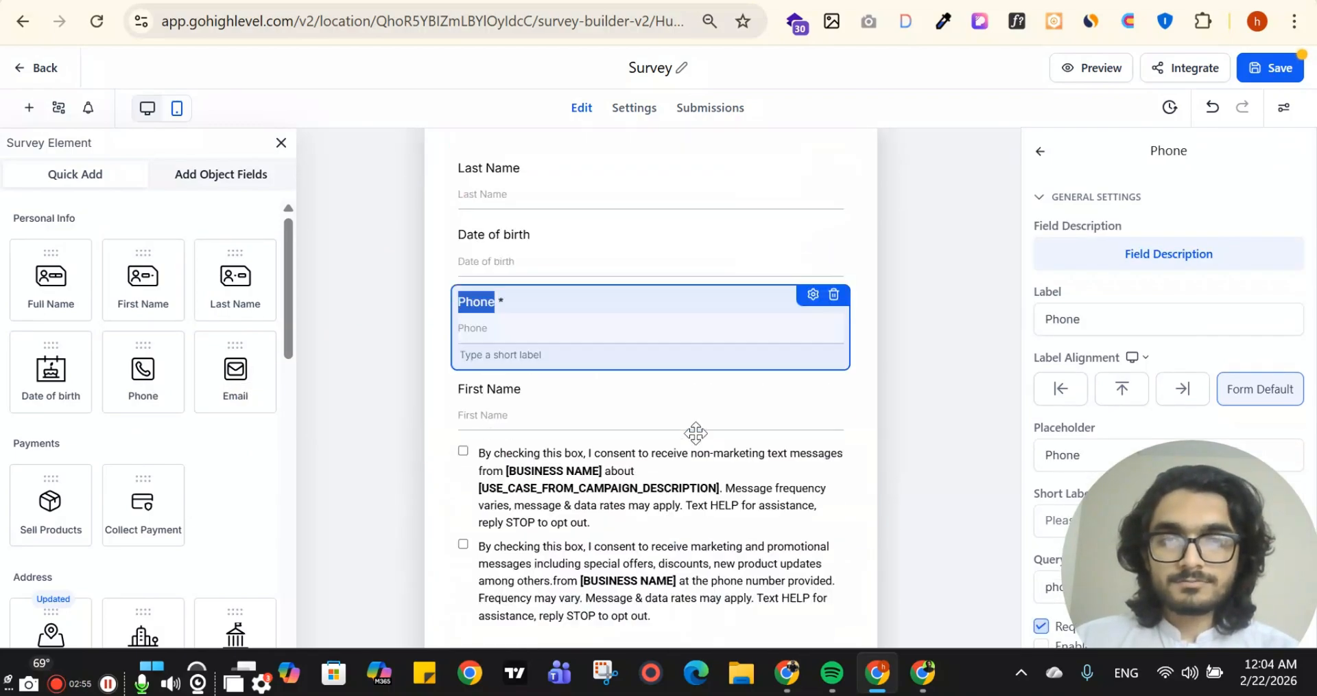
click(816, 500)
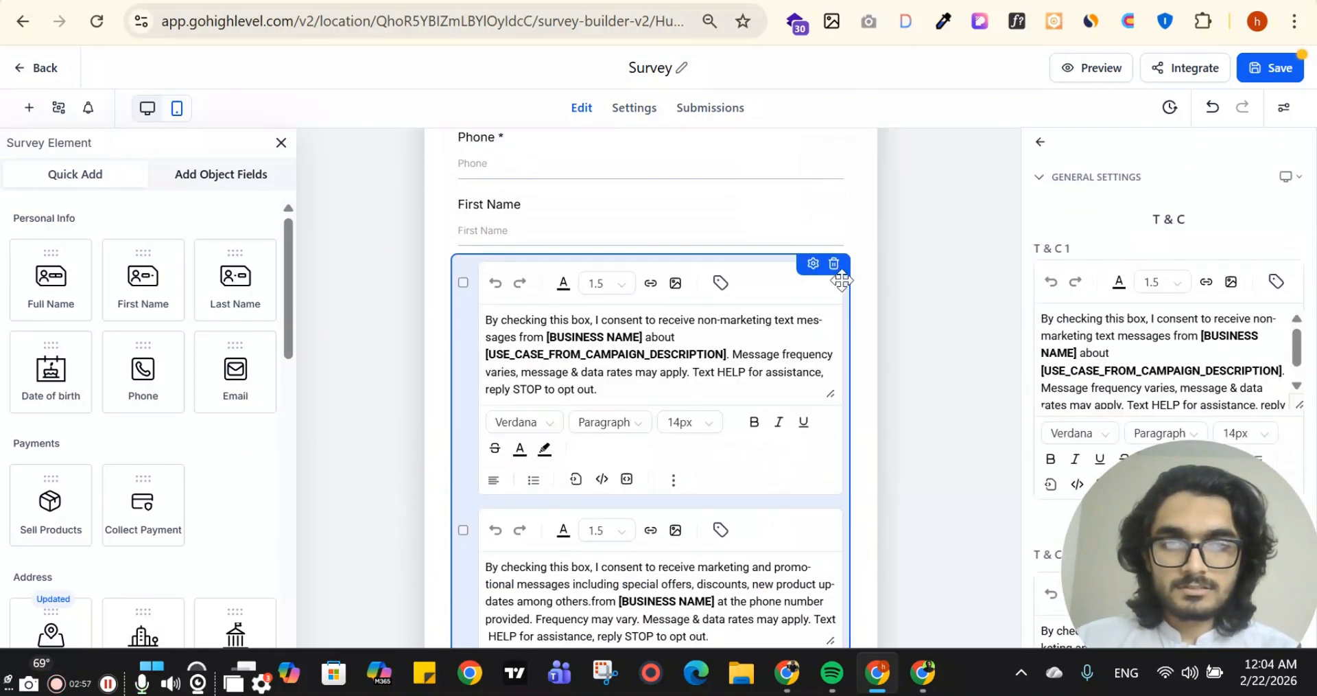
click(833, 263)
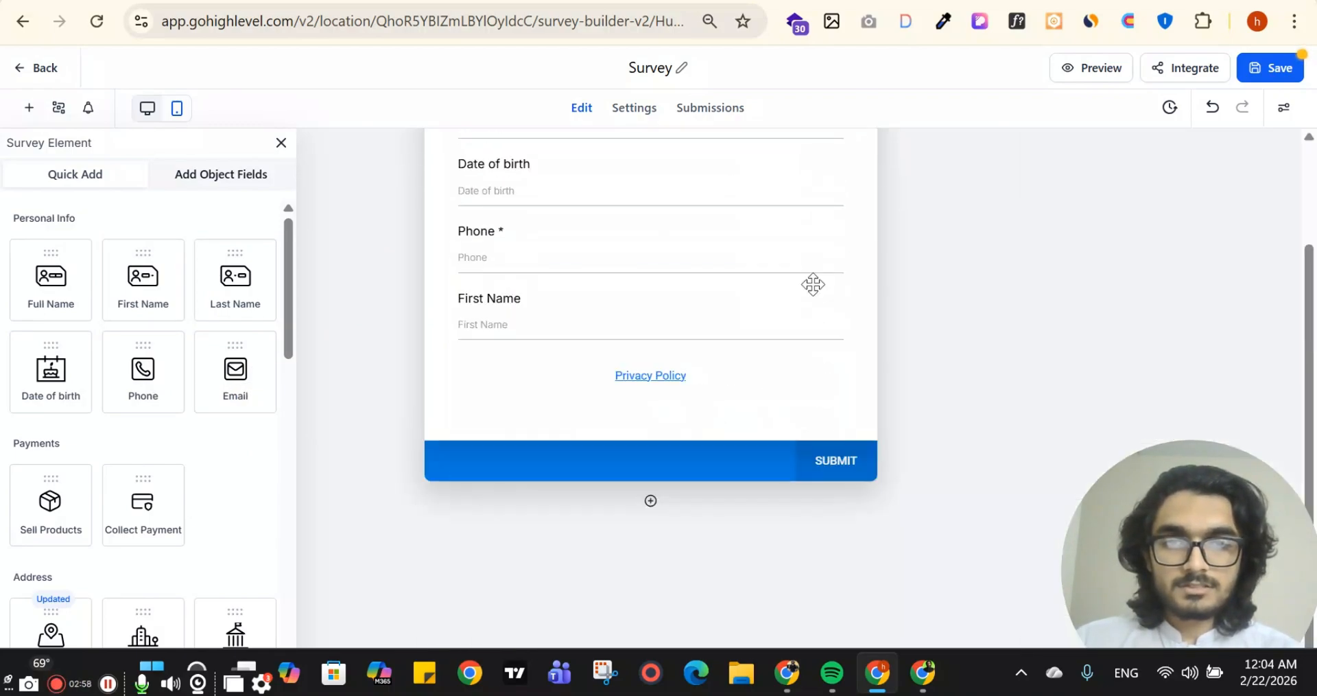
Add a second slide and fill it with Country, Postal Code, Organization and Website fields
click(650, 500)
scroll(771, 489, down, 4)
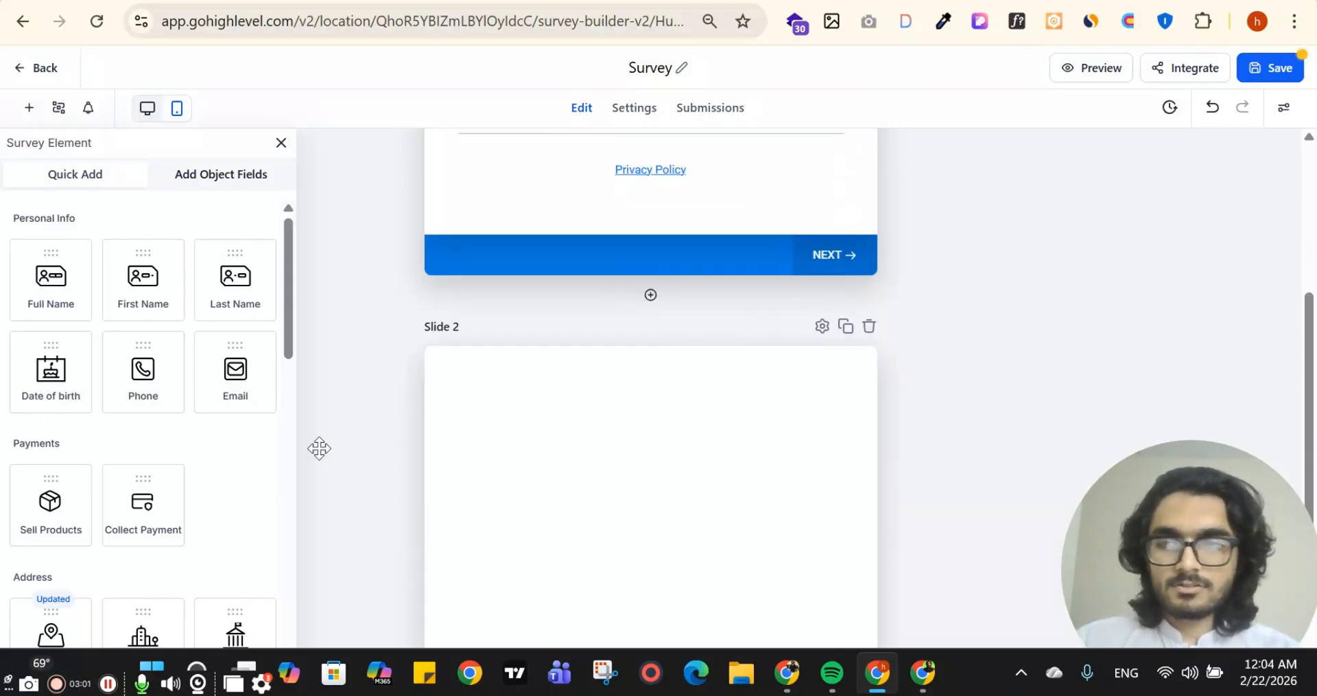
scroll(100, 435, down, 6)
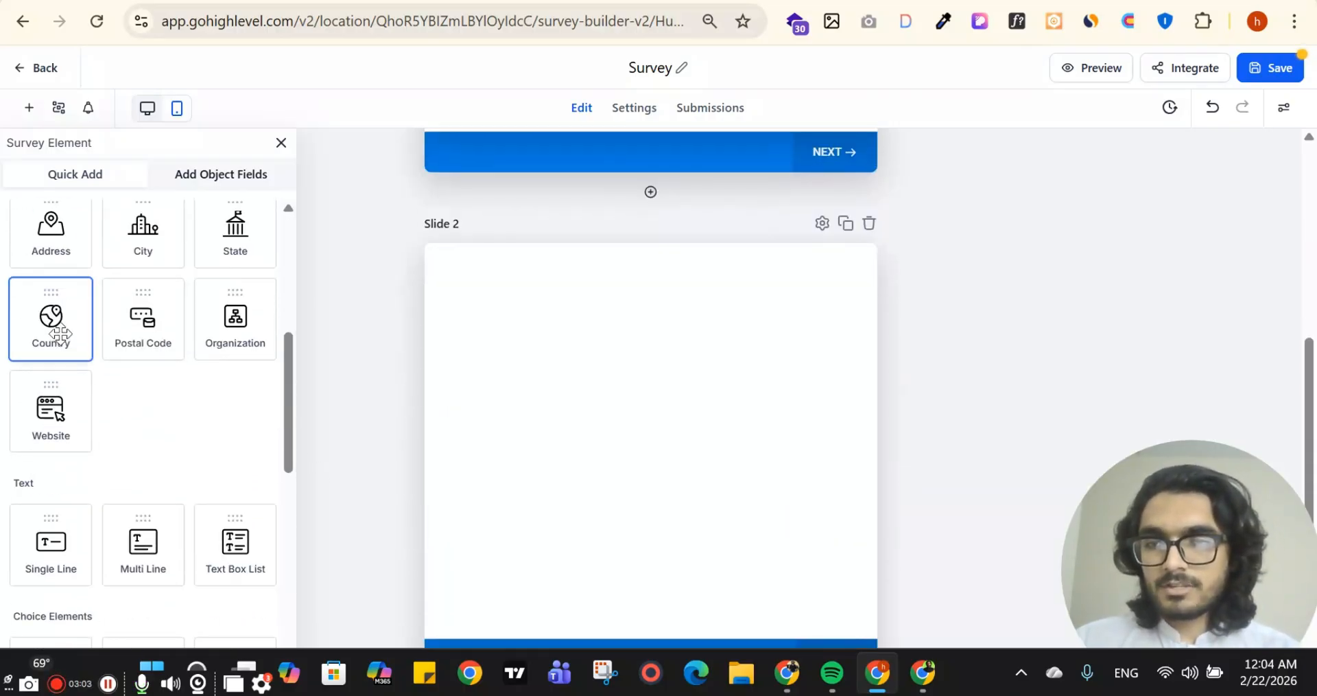
drag(51, 317, 519, 315)
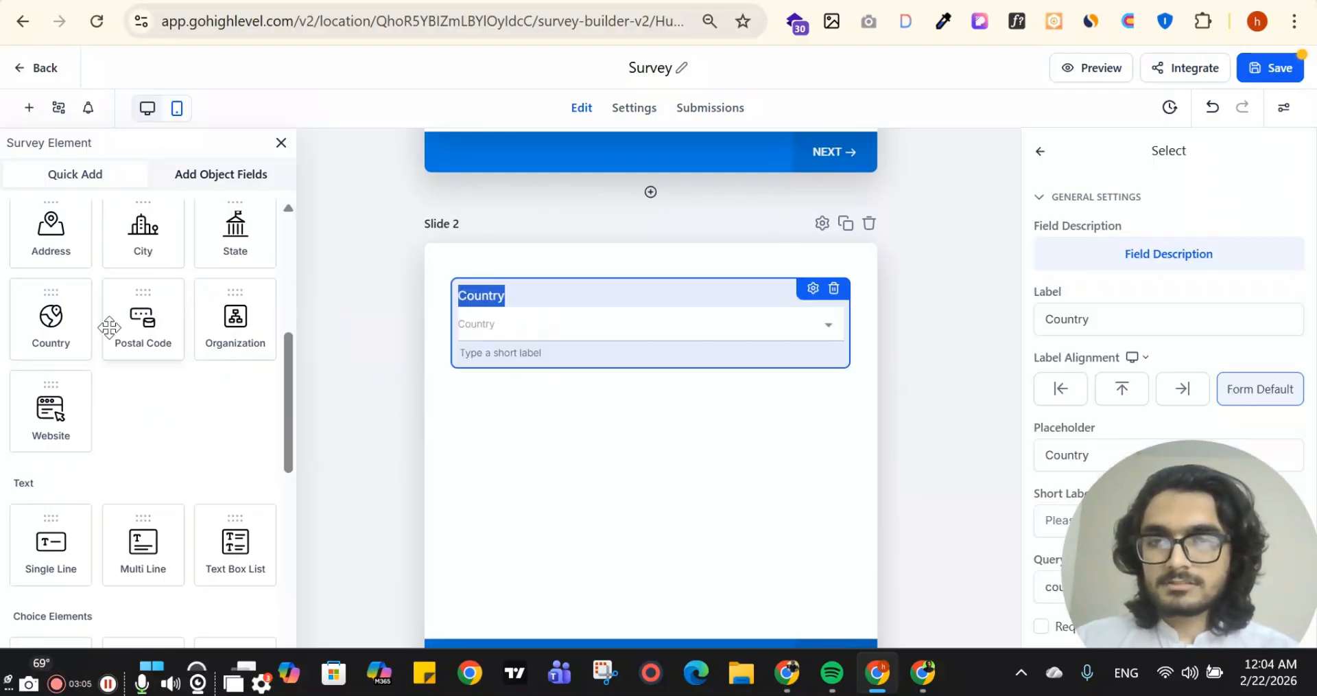
drag(137, 322, 487, 401)
drag(222, 329, 480, 371)
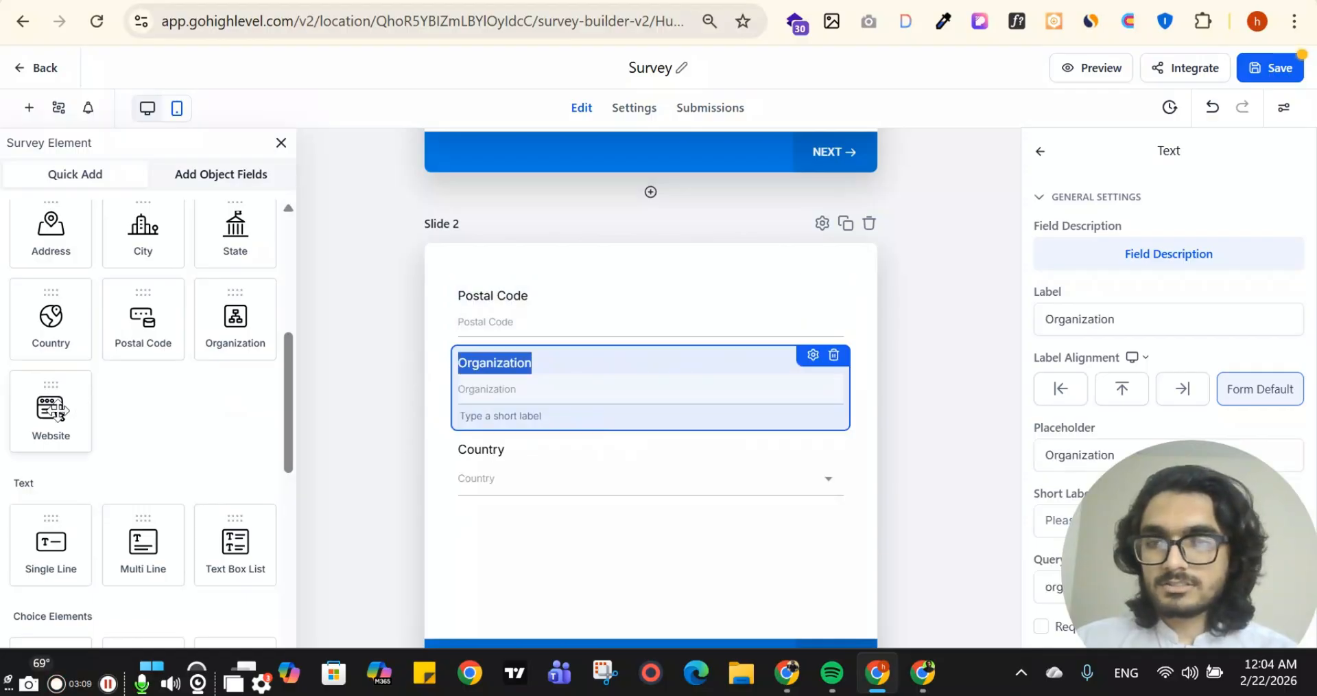
drag(51, 410, 664, 430)
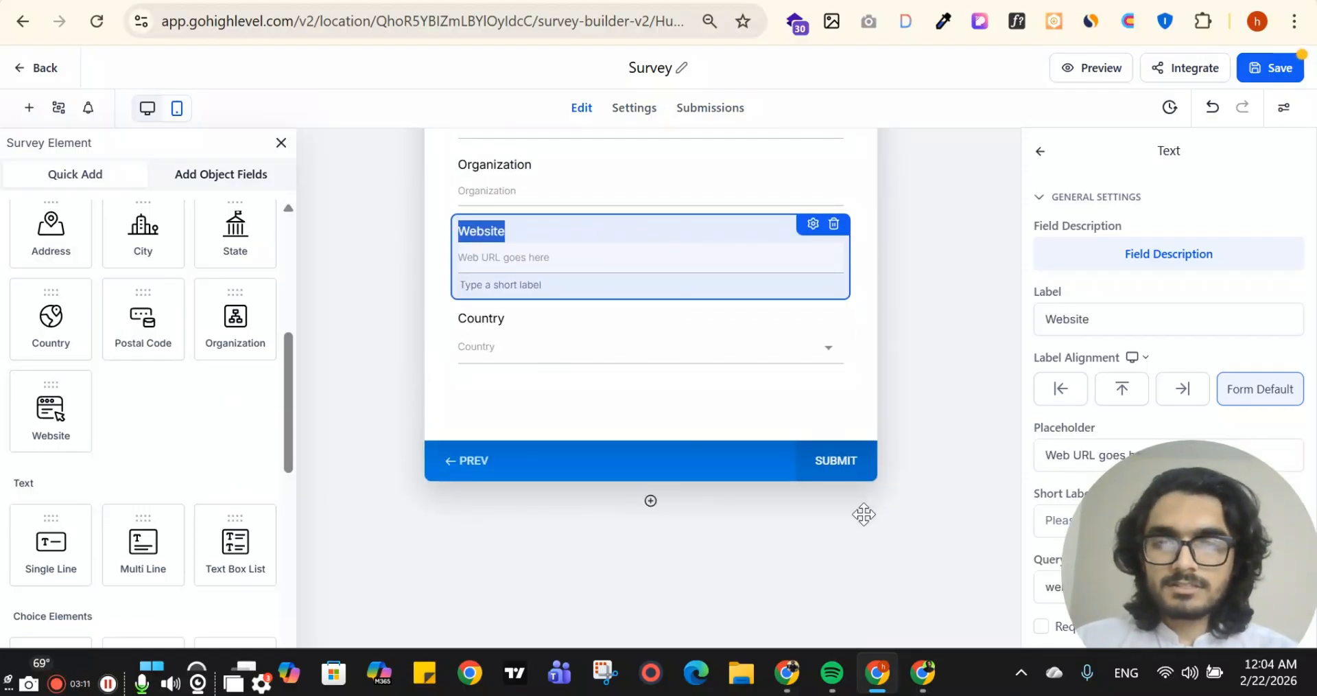
Add a third slide and place a Single Dropdown element on it
click(650, 500)
scroll(156, 458, down, 3)
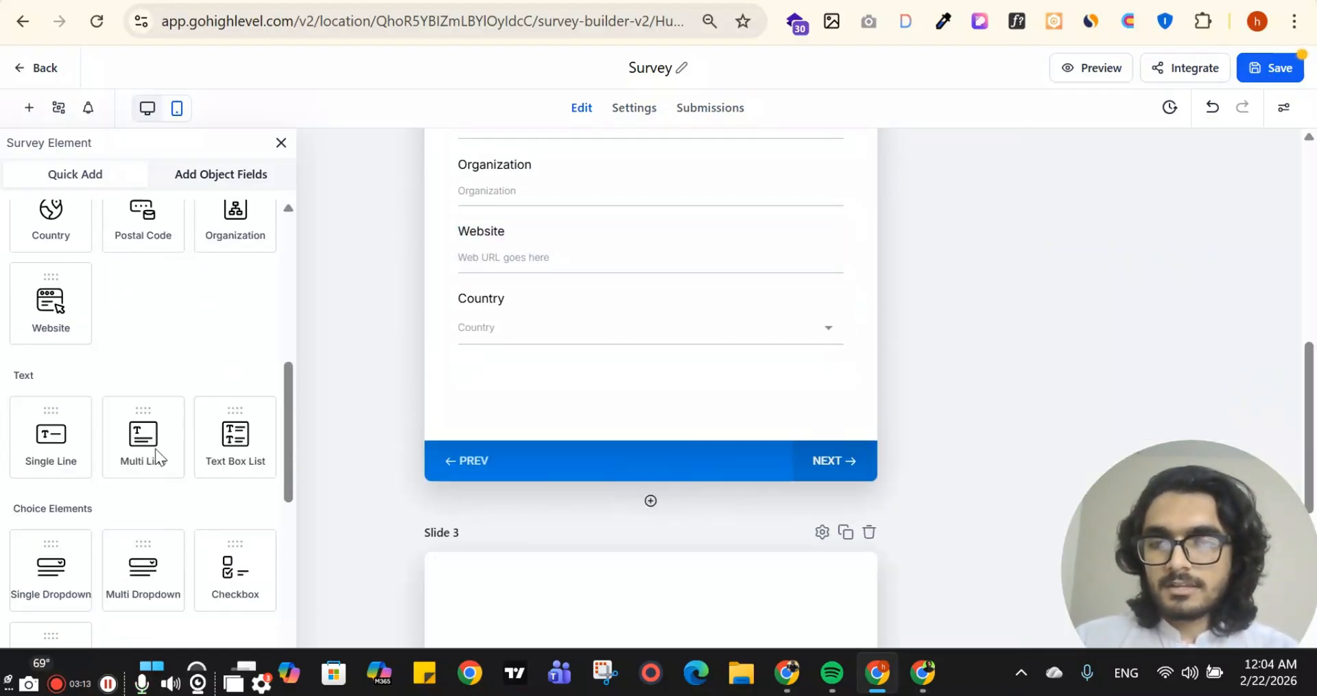
scroll(641, 349, down, 2)
drag(39, 390, 549, 417)
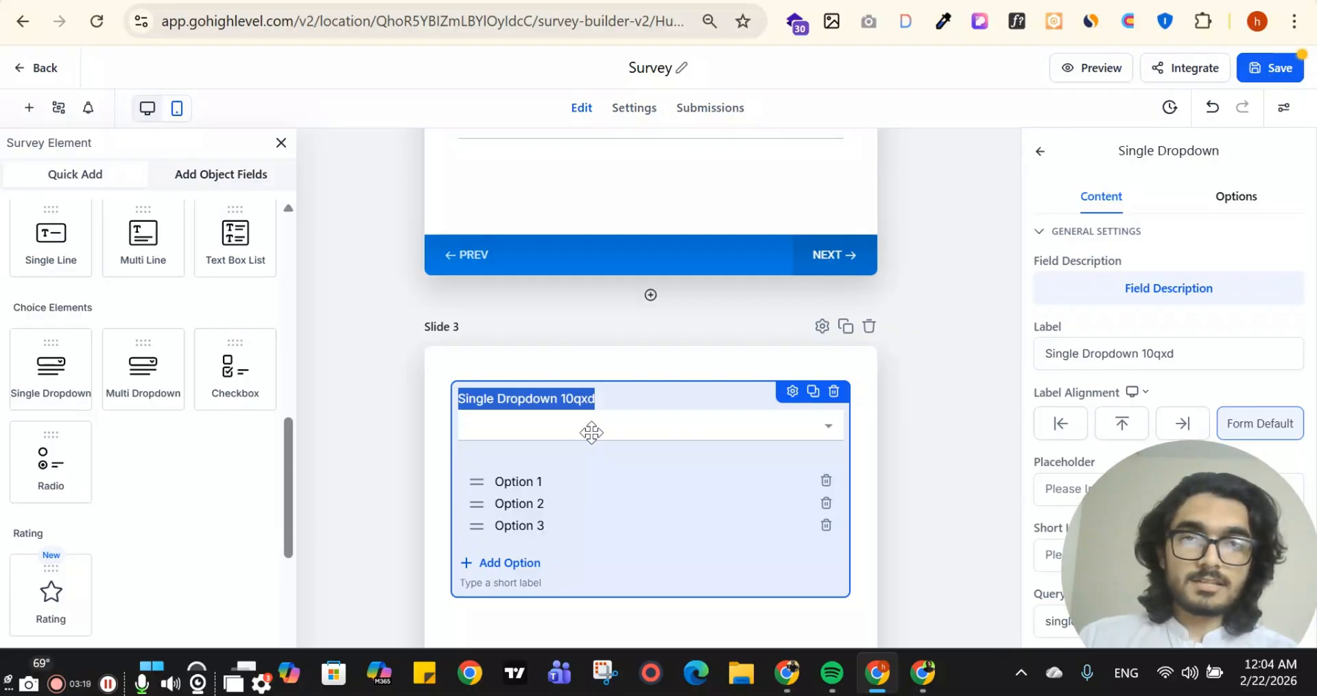
Add a Radio element and a Checkbox element above the single dropdown on Slide 3
scroll(156, 411, down, 3)
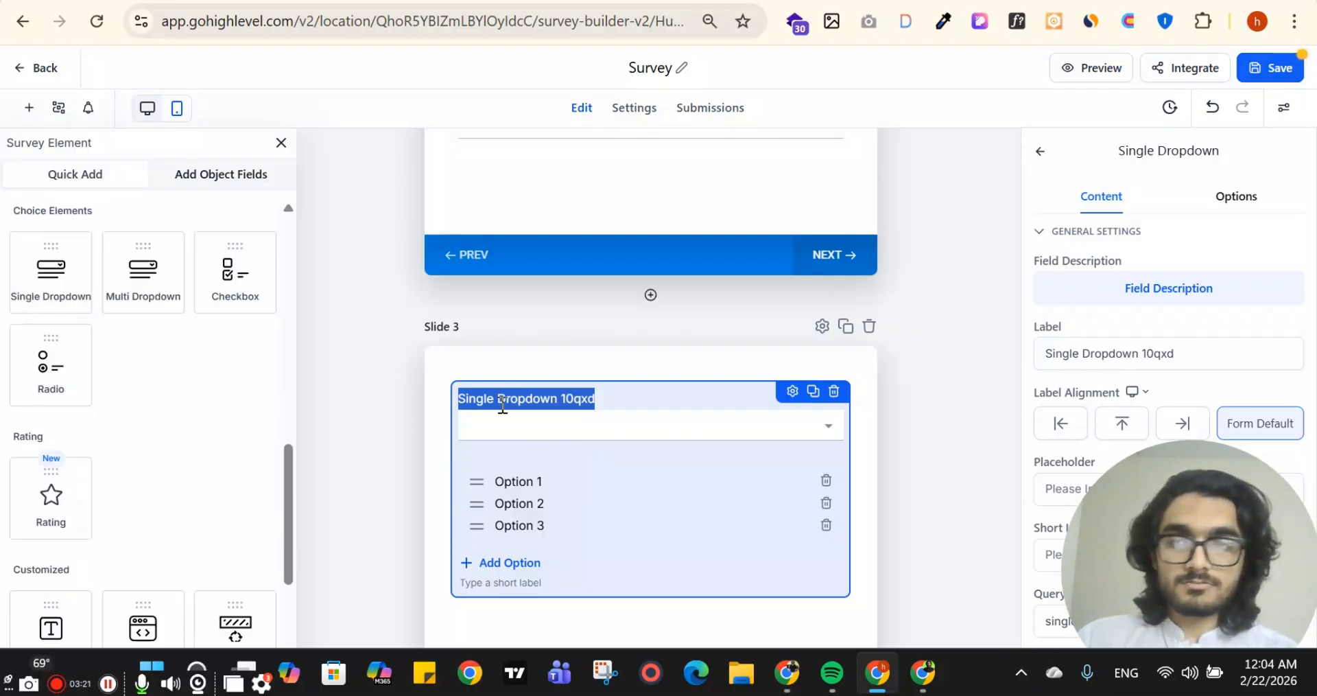
scroll(313, 410, down, 3)
scroll(169, 397, up, 3)
drag(42, 463, 558, 450)
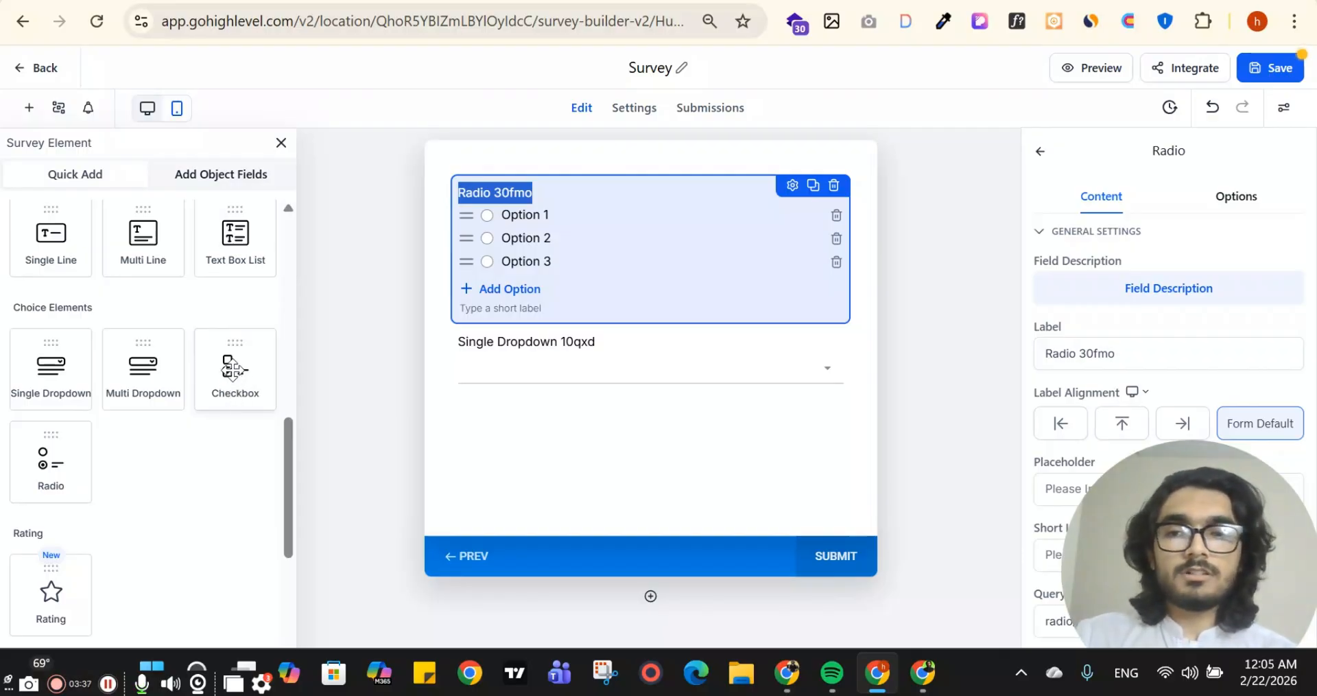
drag(226, 329, 456, 429)
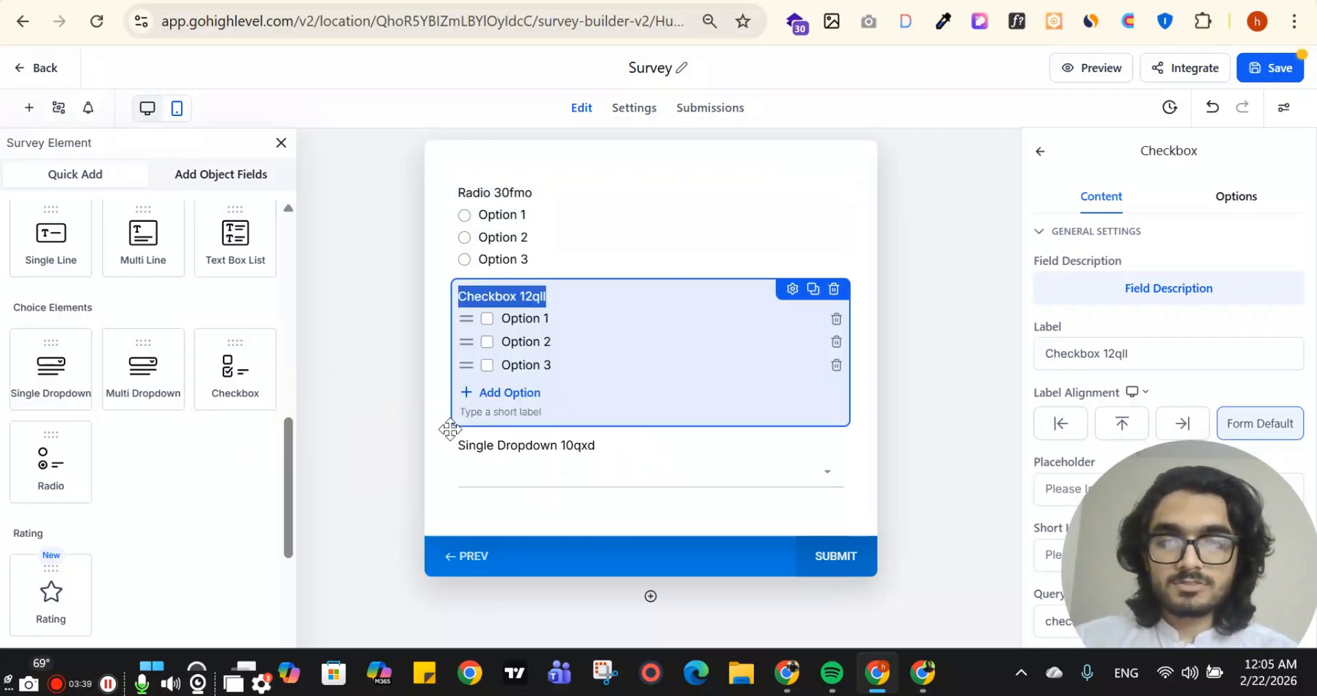
Add a File Upload element between the checkbox and the single dropdown on Slide 3
scroll(217, 502, down, 4)
scroll(60, 384, up, 1)
scroll(63, 442, down, 1)
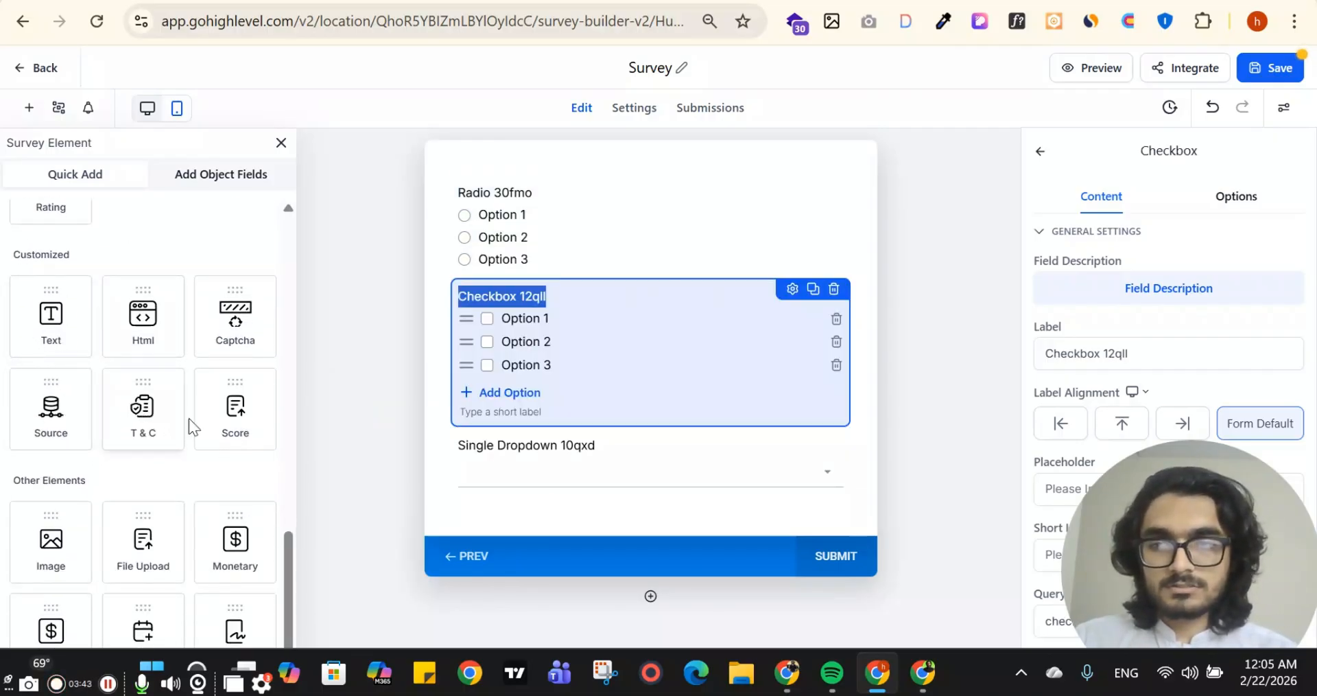
scroll(243, 404, down, 1)
drag(153, 503, 583, 473)
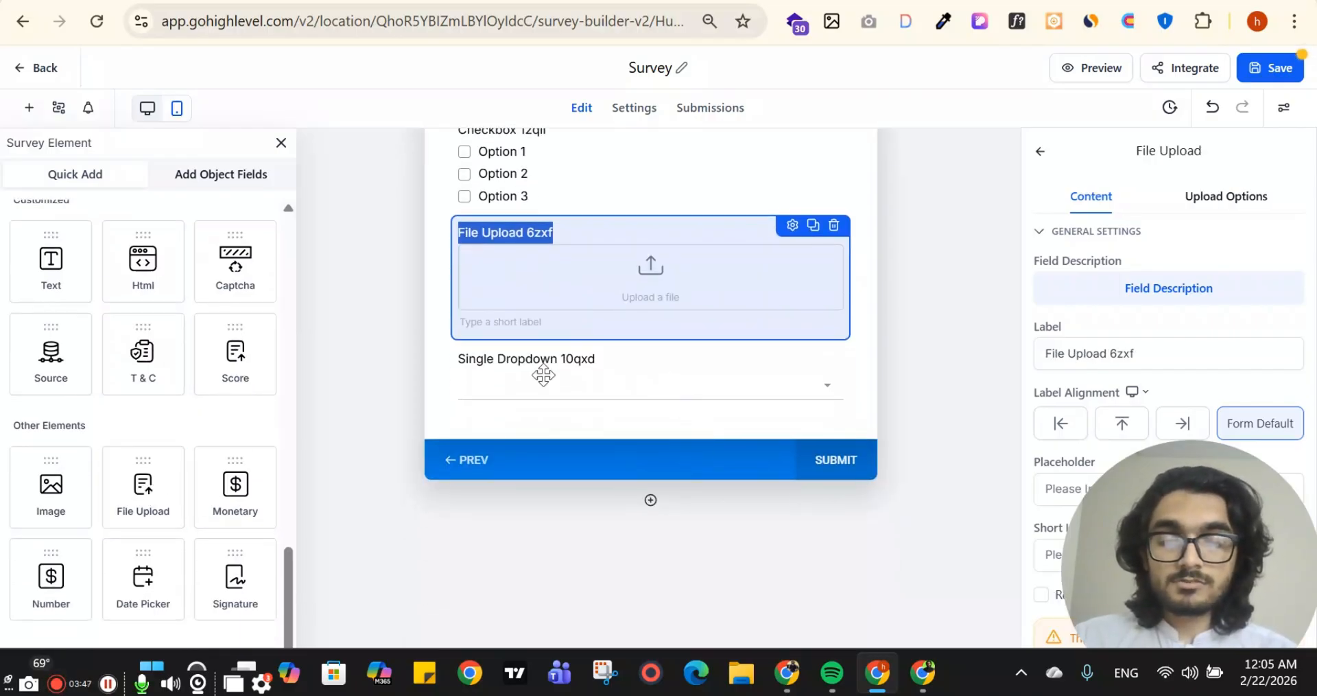
View the field types offered for a new custom Contact field and close the dialog without creating one
click(223, 181)
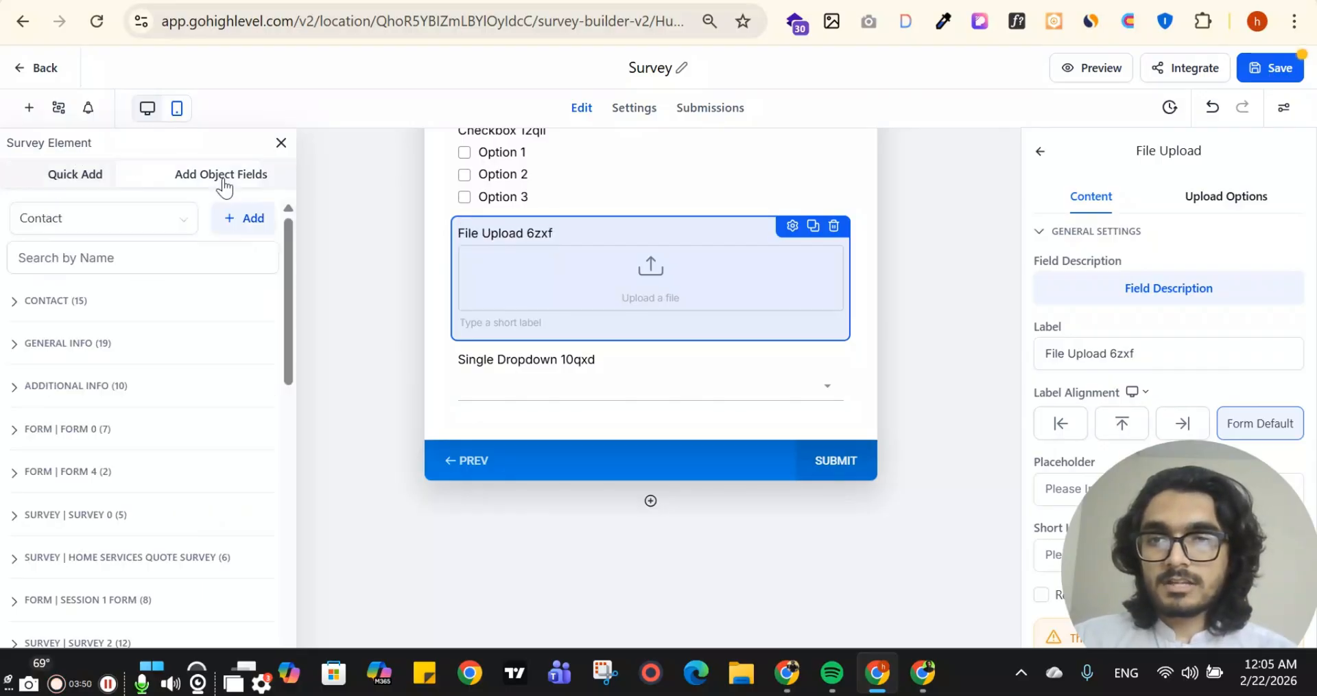
click(259, 232)
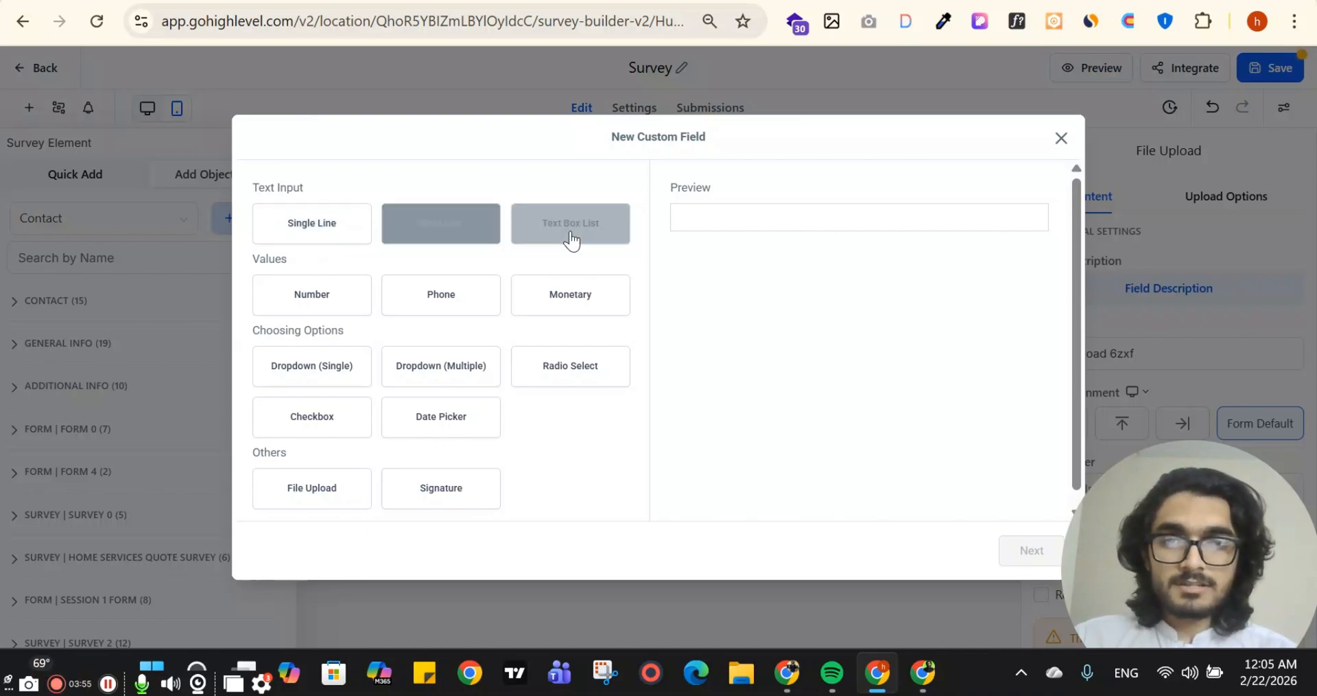
click(1061, 141)
Examine the general settings of the Last Name field on Slide 1 and close them
scroll(652, 336, up, 15)
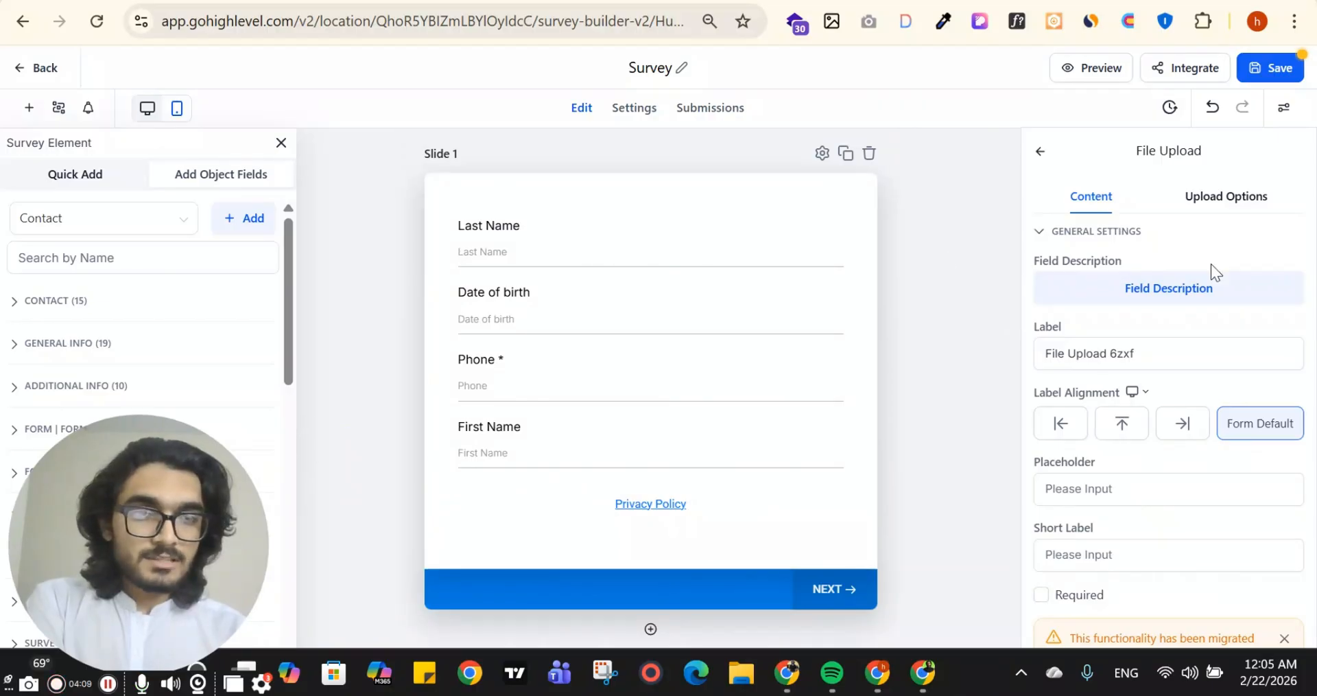
click(1042, 154)
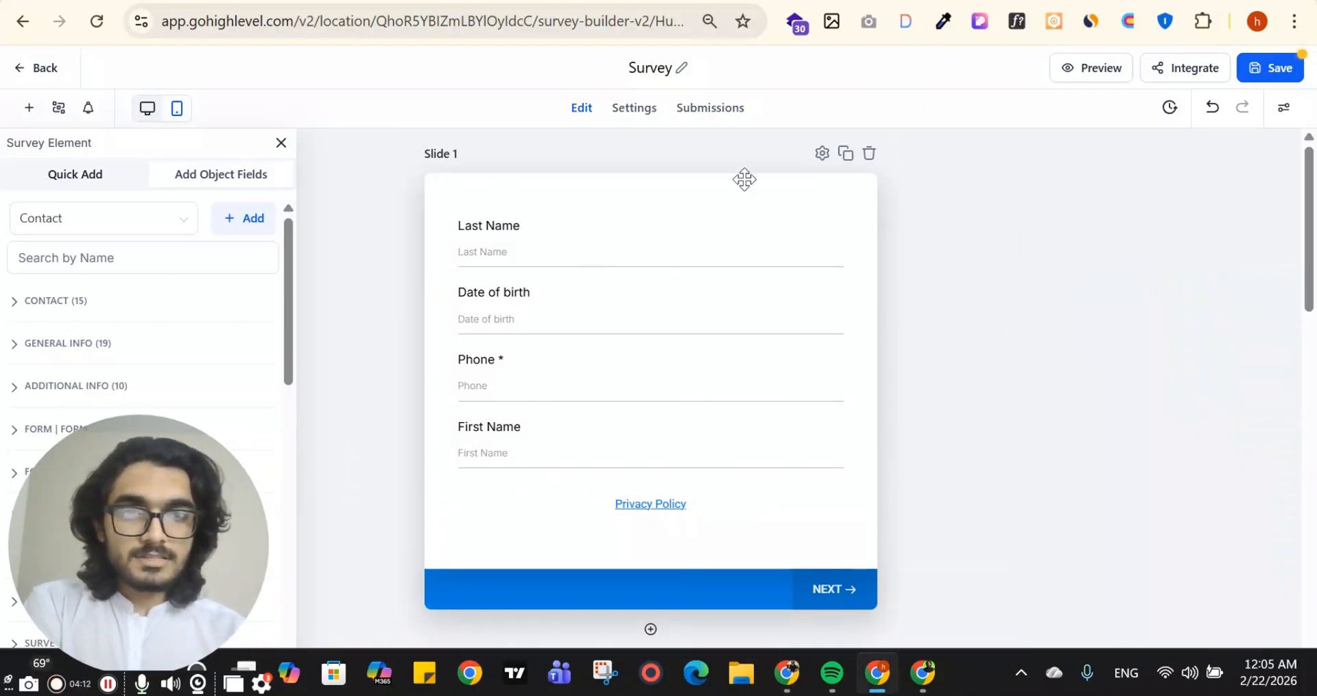
click(701, 236)
click(813, 219)
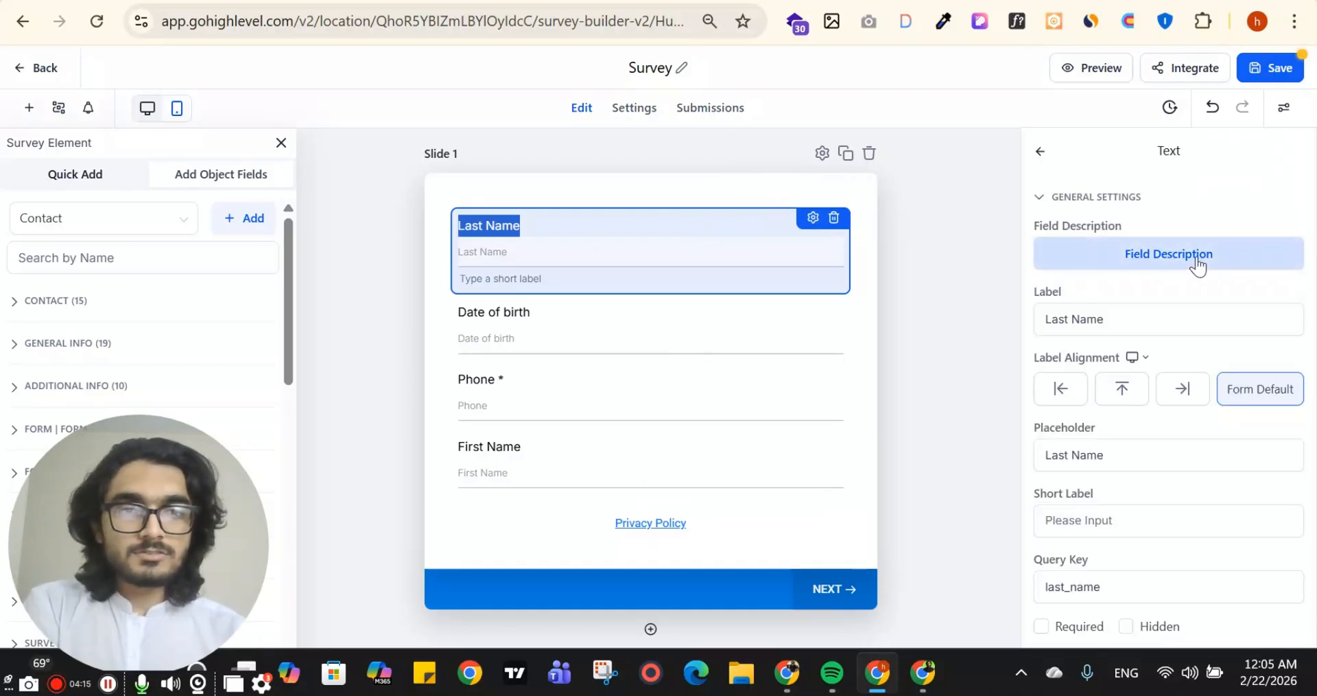
scroll(1196, 264, down, 2)
scroll(1077, 195, up, 2)
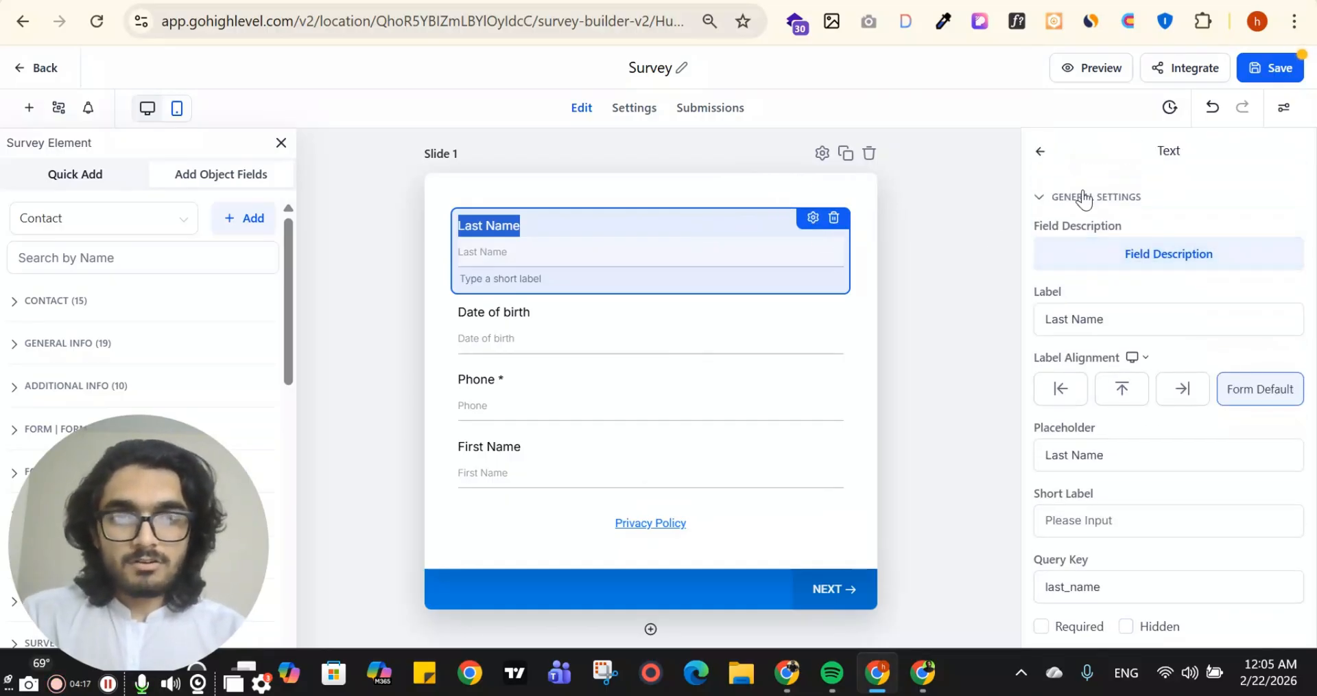
click(1042, 152)
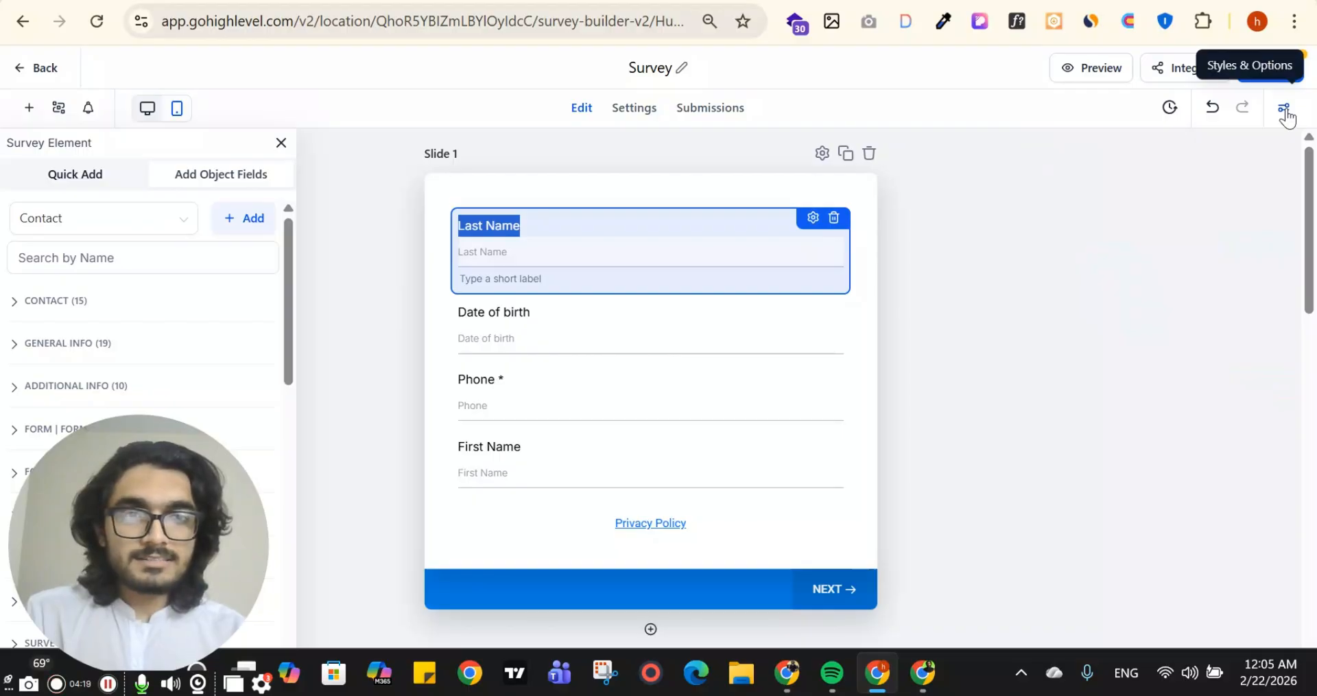
Try the One Question at a Time survey type and switch back to Many at a Time
click(1285, 112)
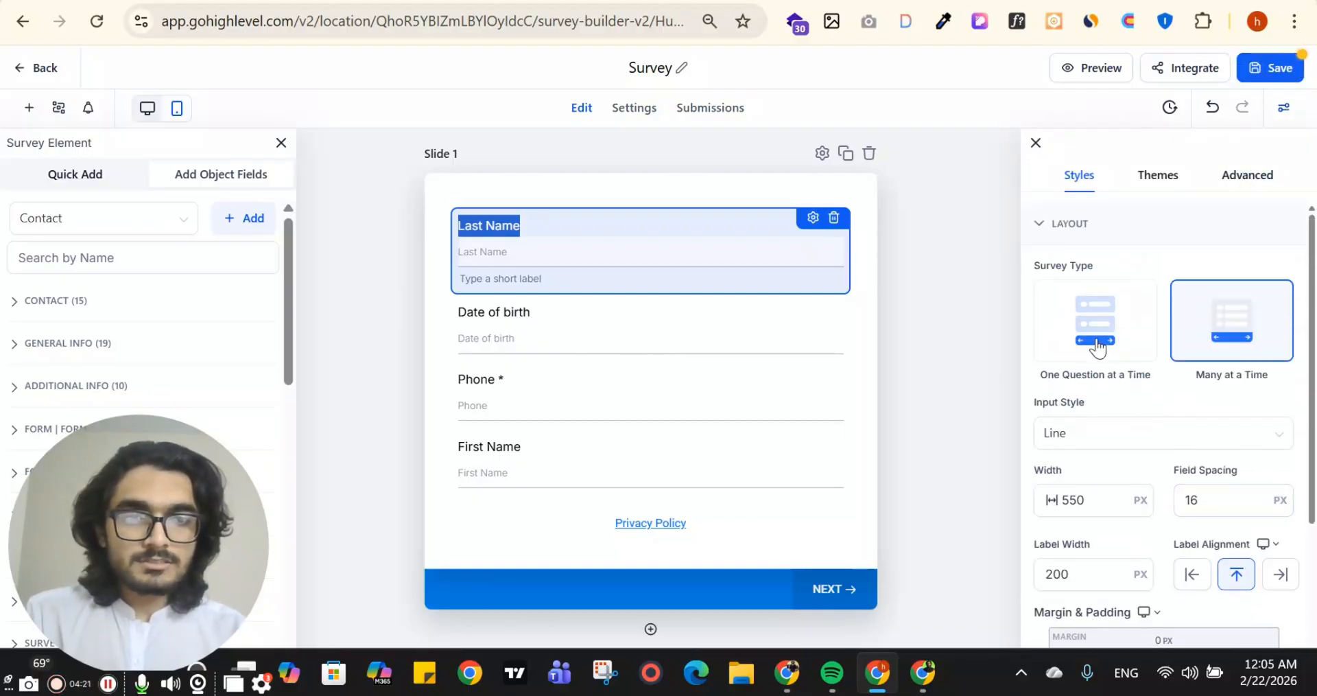
click(1098, 348)
click(847, 416)
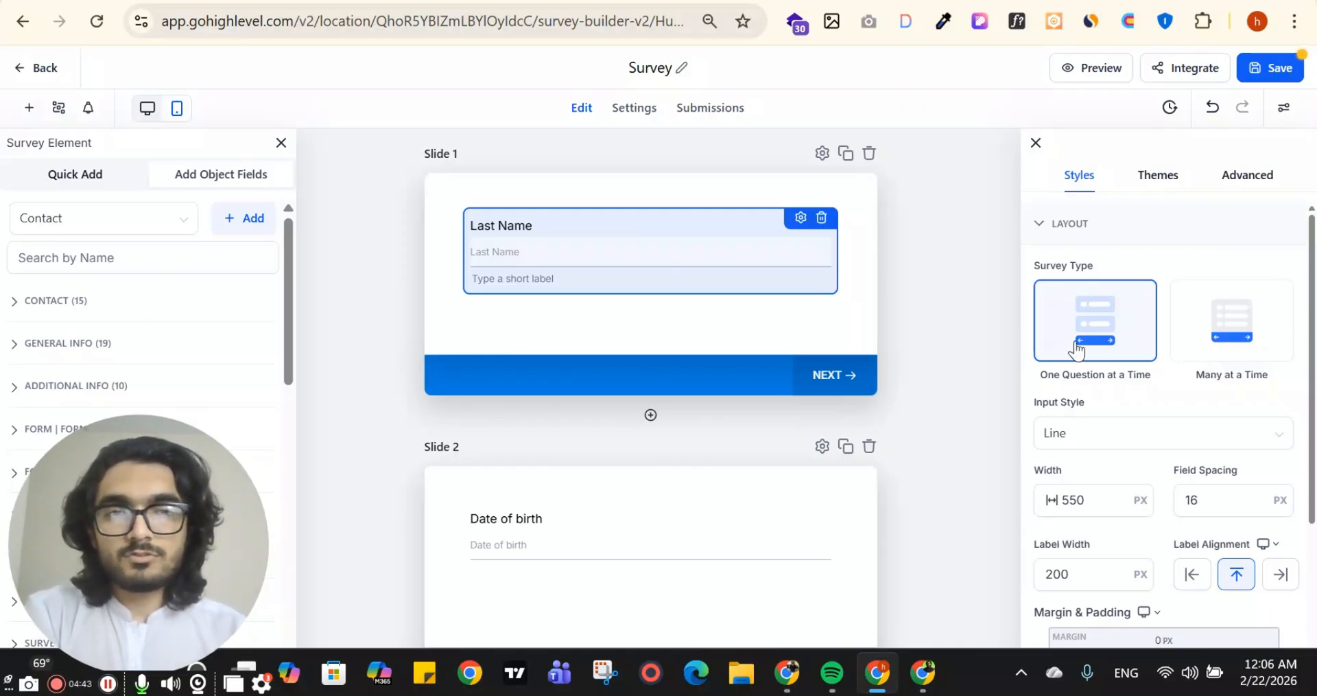
click(1228, 328)
click(856, 420)
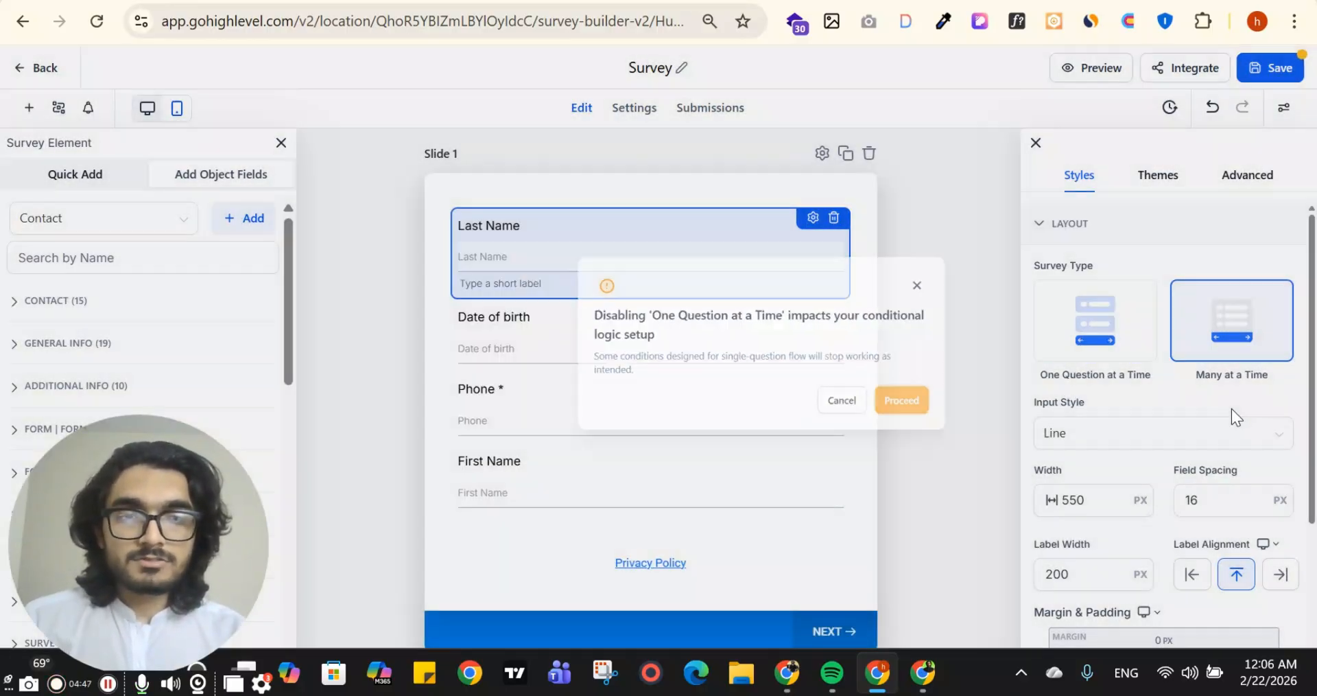
Examine the survey's layout style options and the available themes
scroll(1247, 429, down, 3)
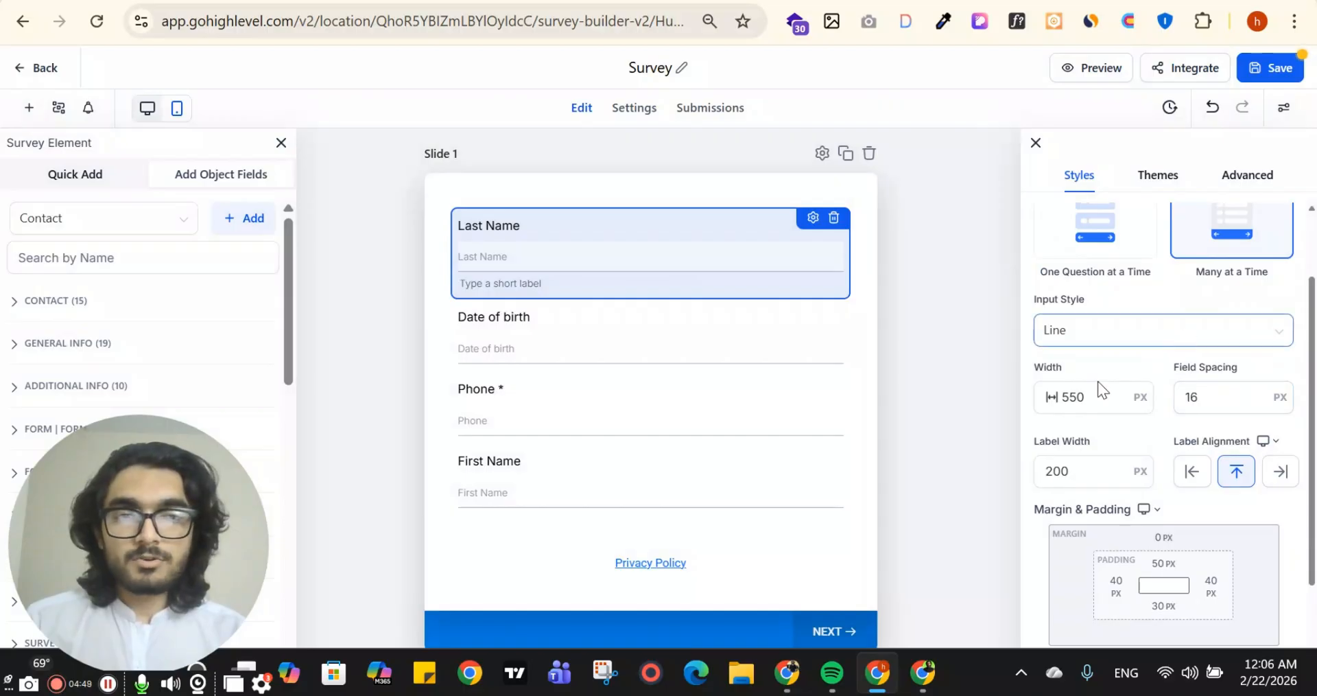
scroll(1097, 411, down, 3)
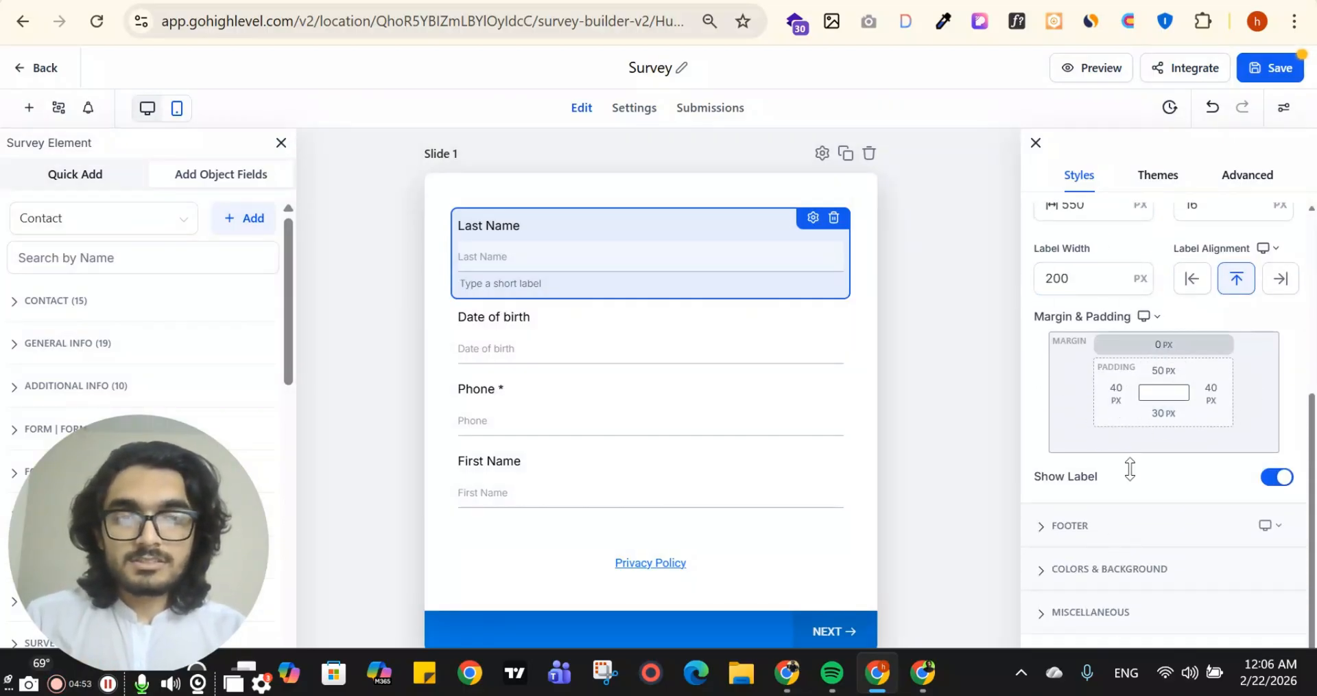
click(1162, 184)
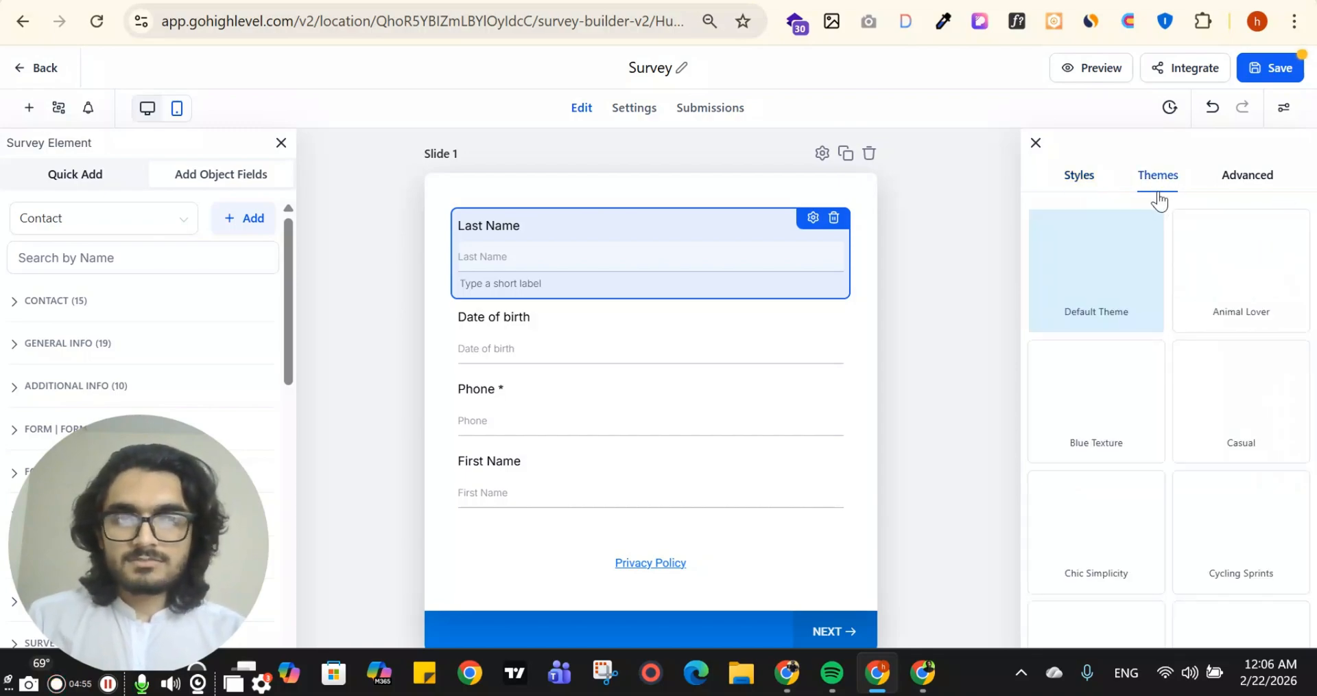
mouse_move(1225, 261)
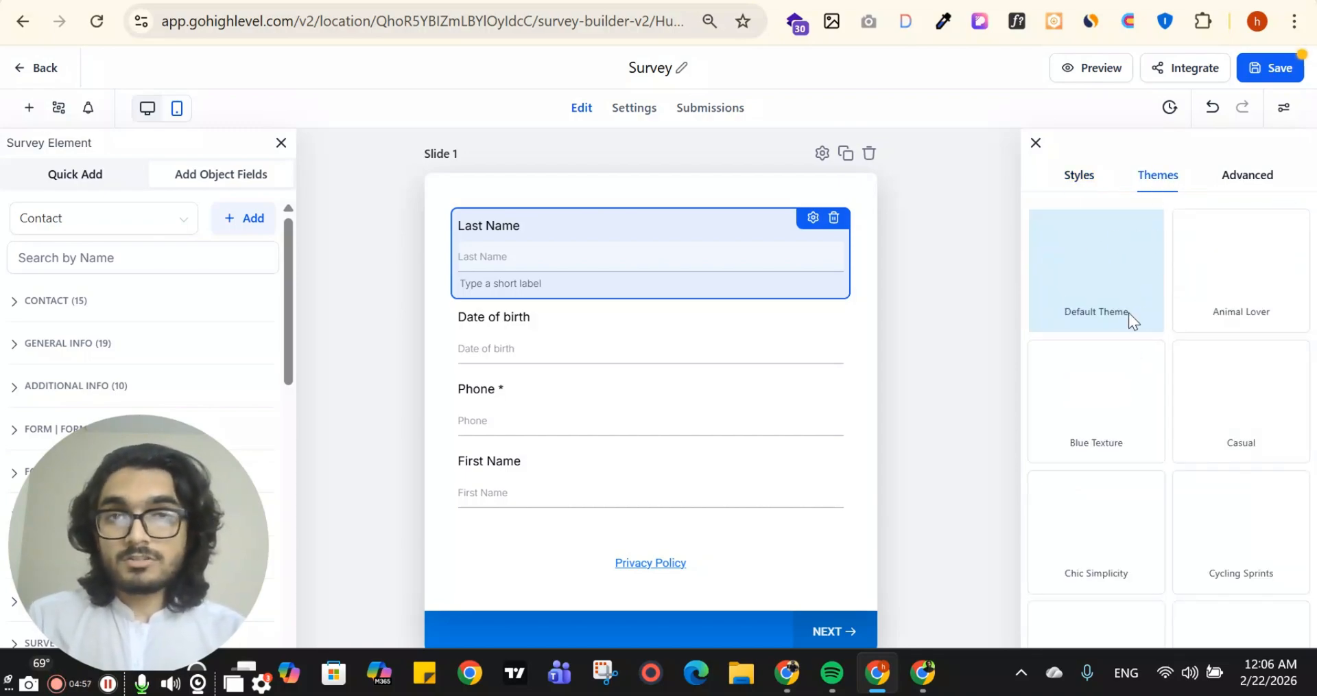
mouse_move(1238, 367)
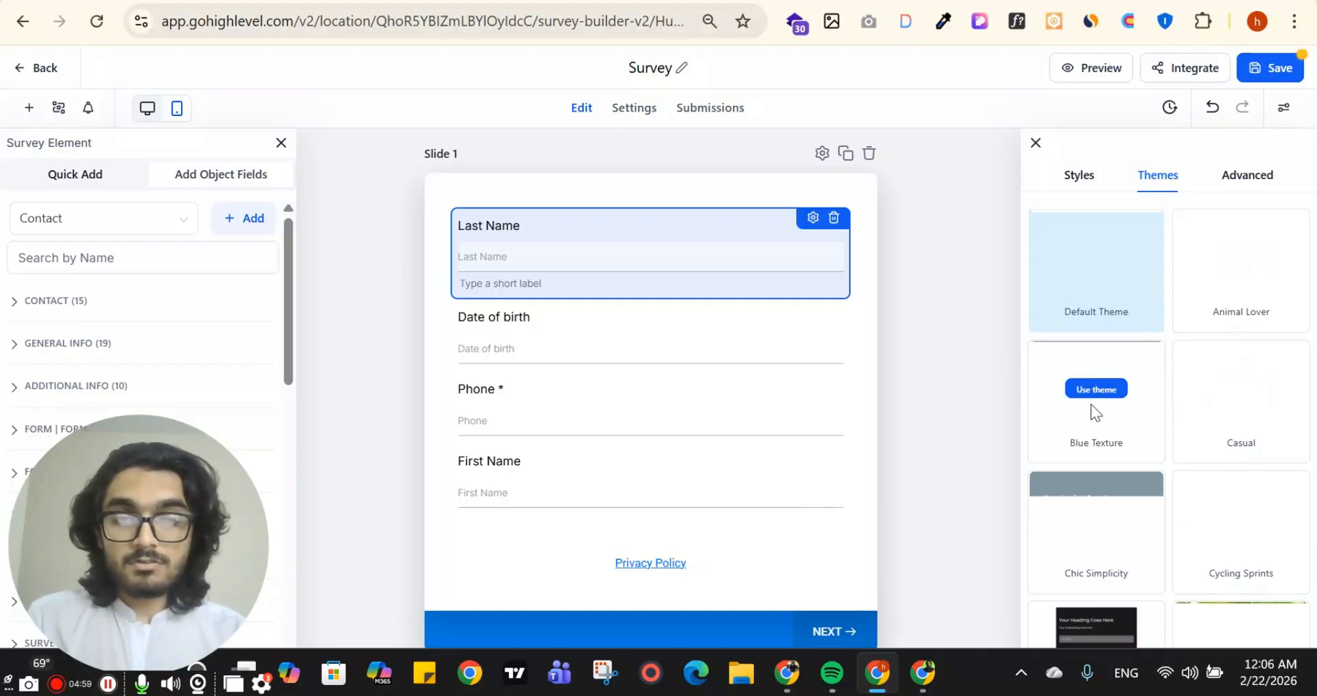
Examine the advanced style settings for the survey border and shadow, custom CSS, placeholder, short label, label and input field
click(1249, 186)
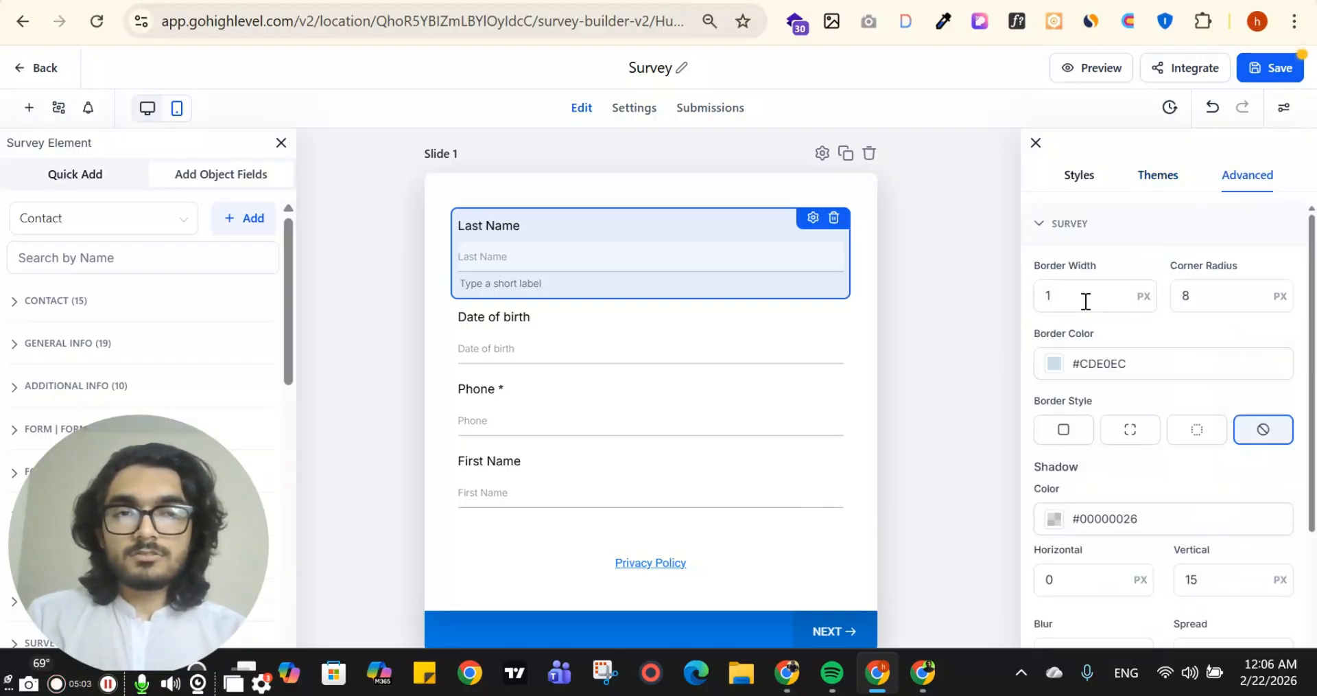
scroll(1084, 264, down, 4)
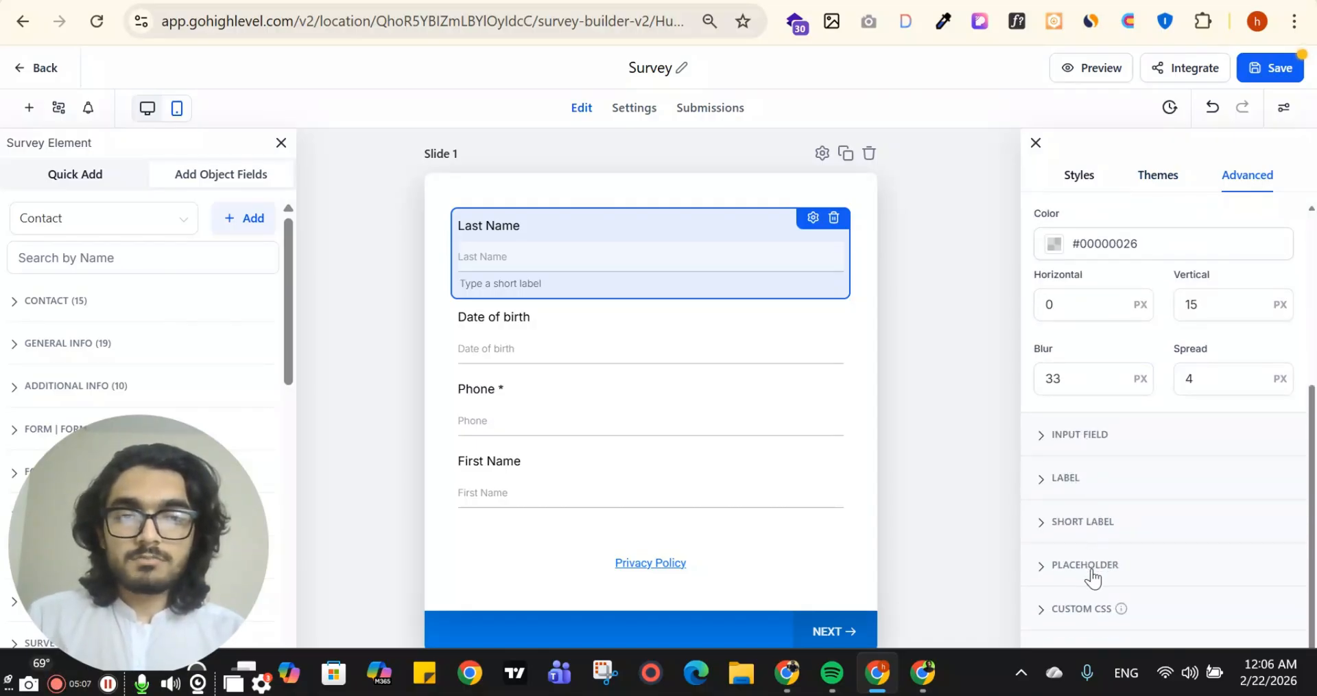
click(1091, 608)
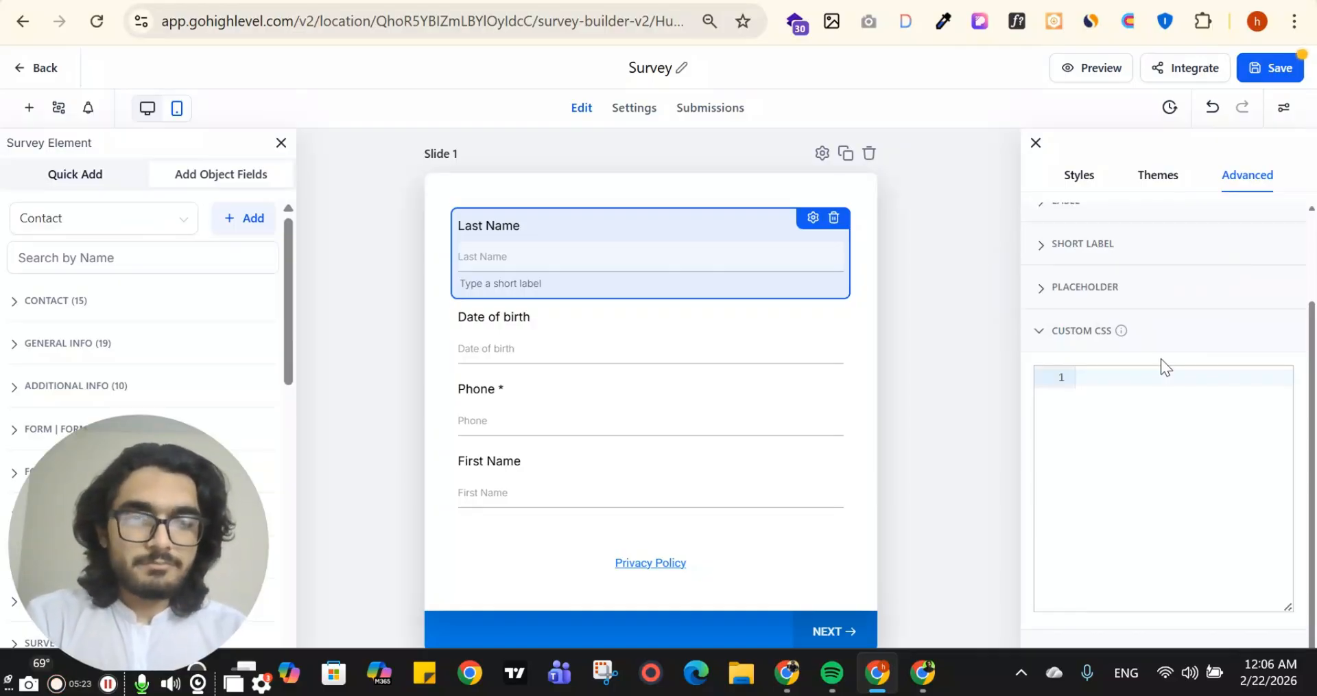
click(1084, 293)
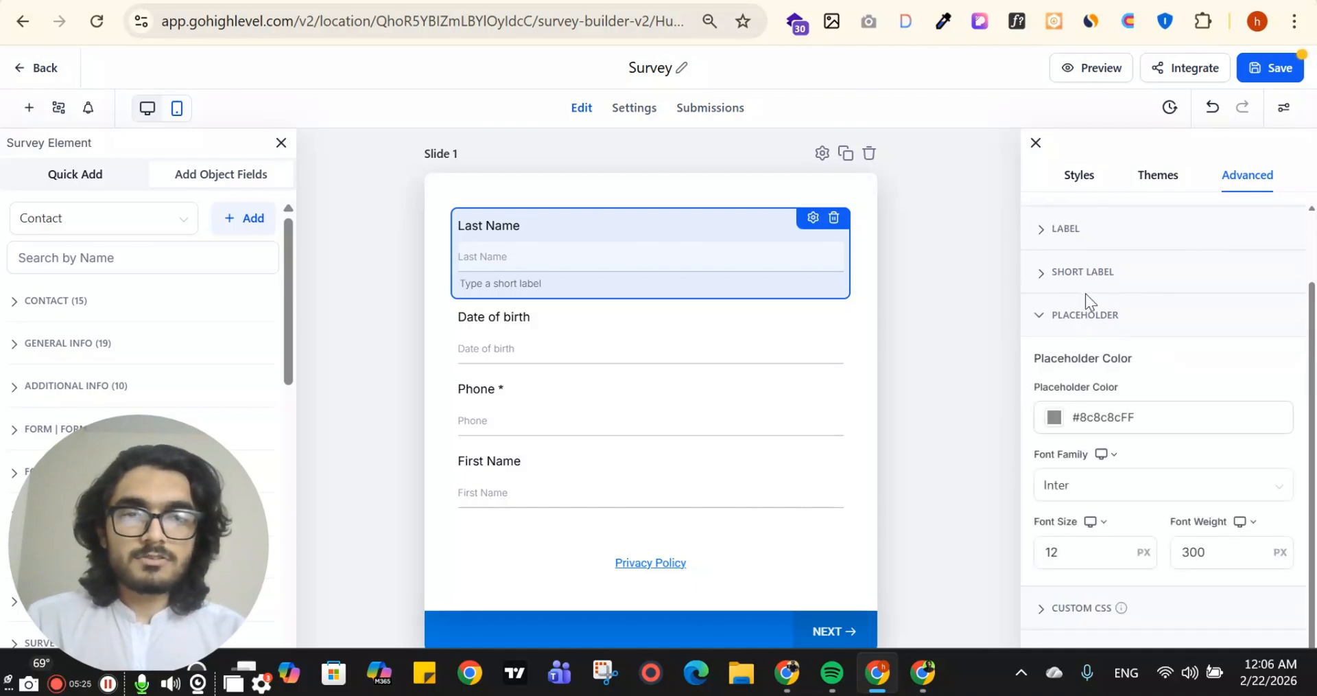
click(1075, 276)
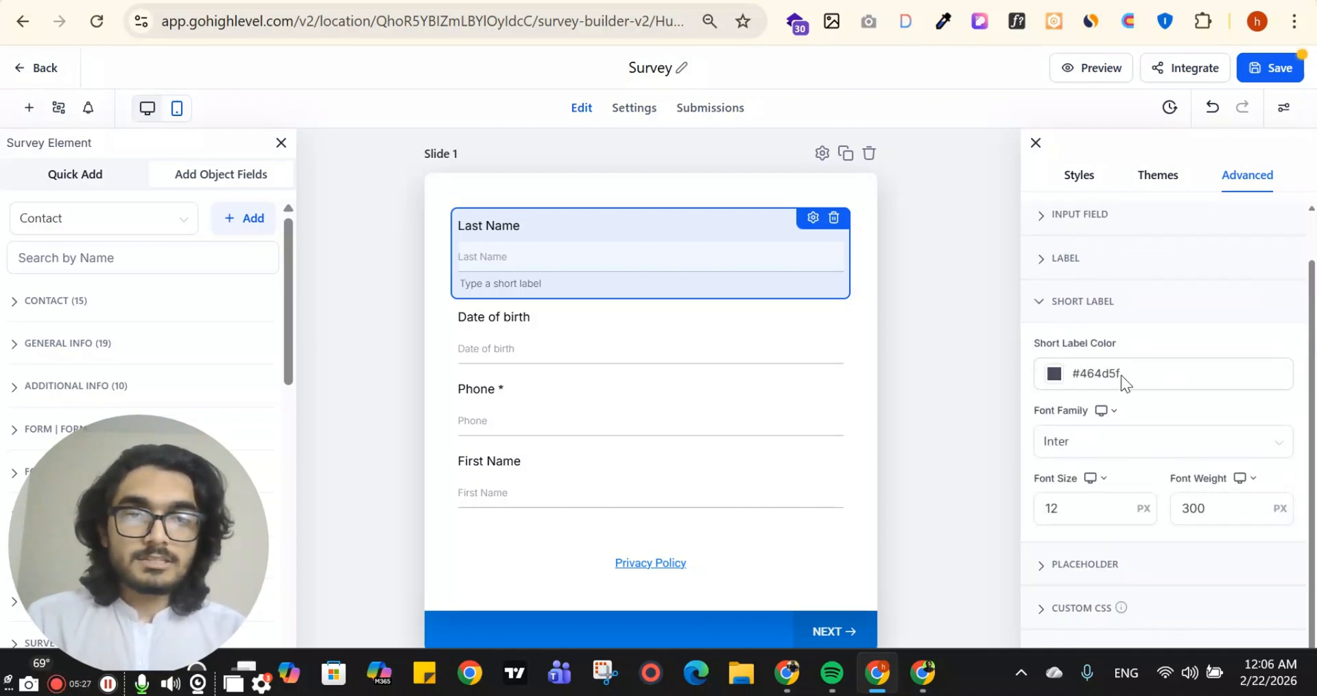
click(1056, 260)
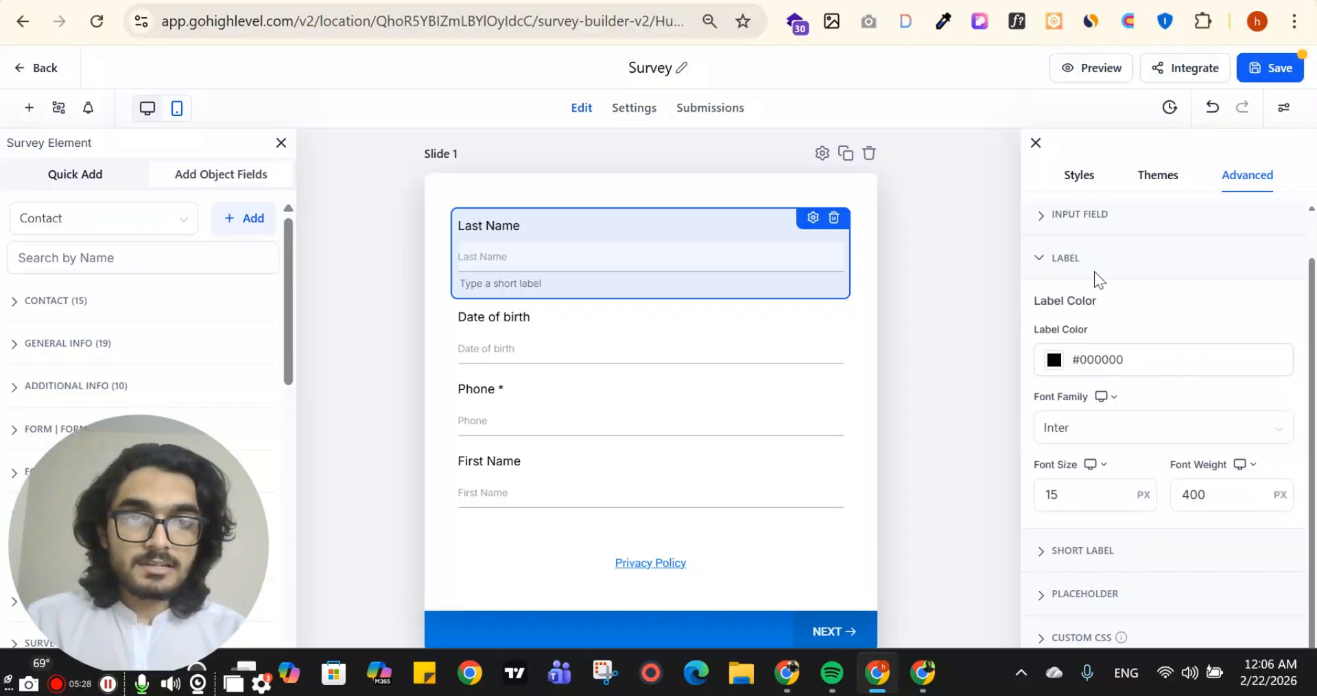
click(1074, 216)
scroll(1105, 332, down, 3)
Review the fields and navigation footers of all three slides
scroll(878, 352, down, 2)
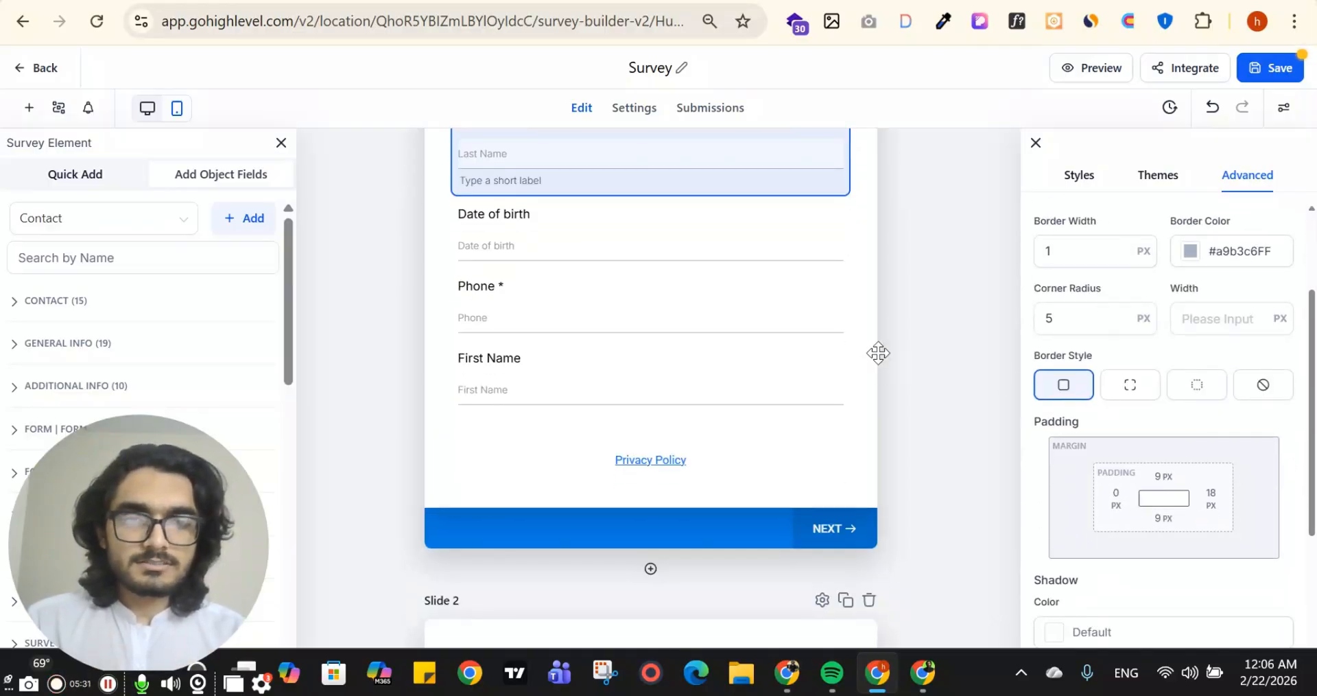
scroll(892, 343, down, 7)
scroll(1094, 257, down, 2)
scroll(788, 369, down, 3)
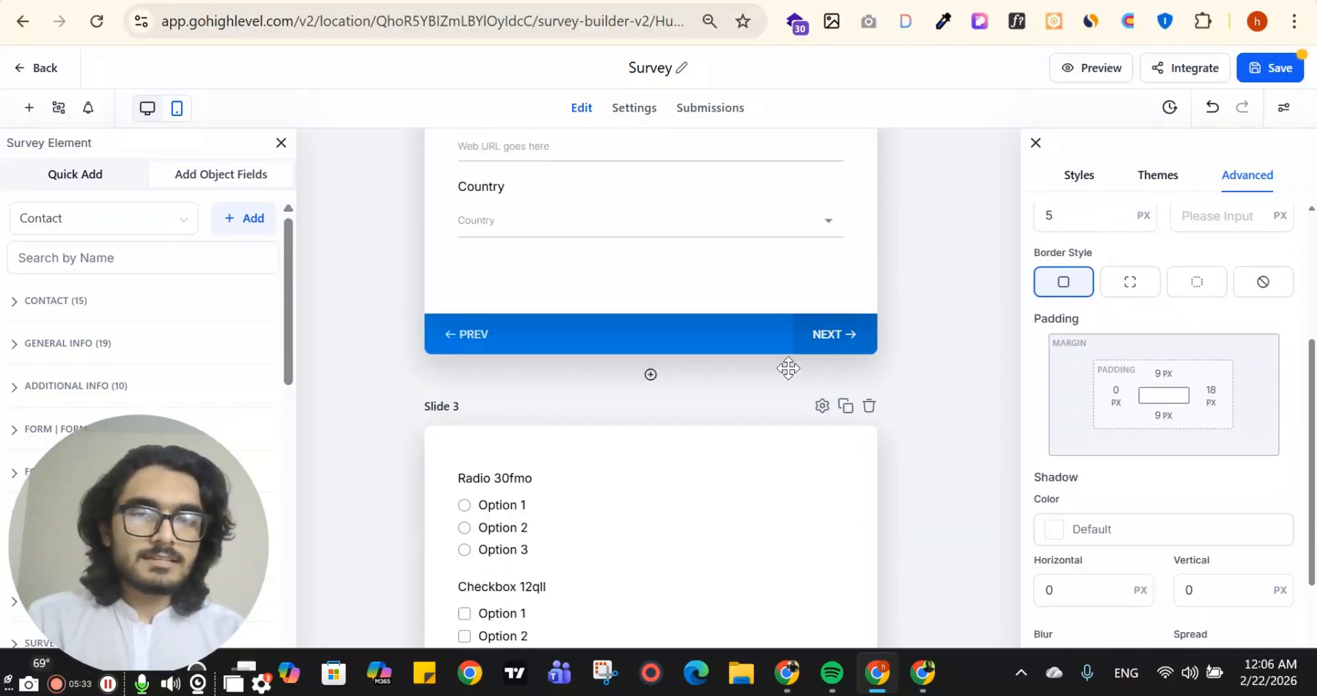
scroll(667, 373, down, 6)
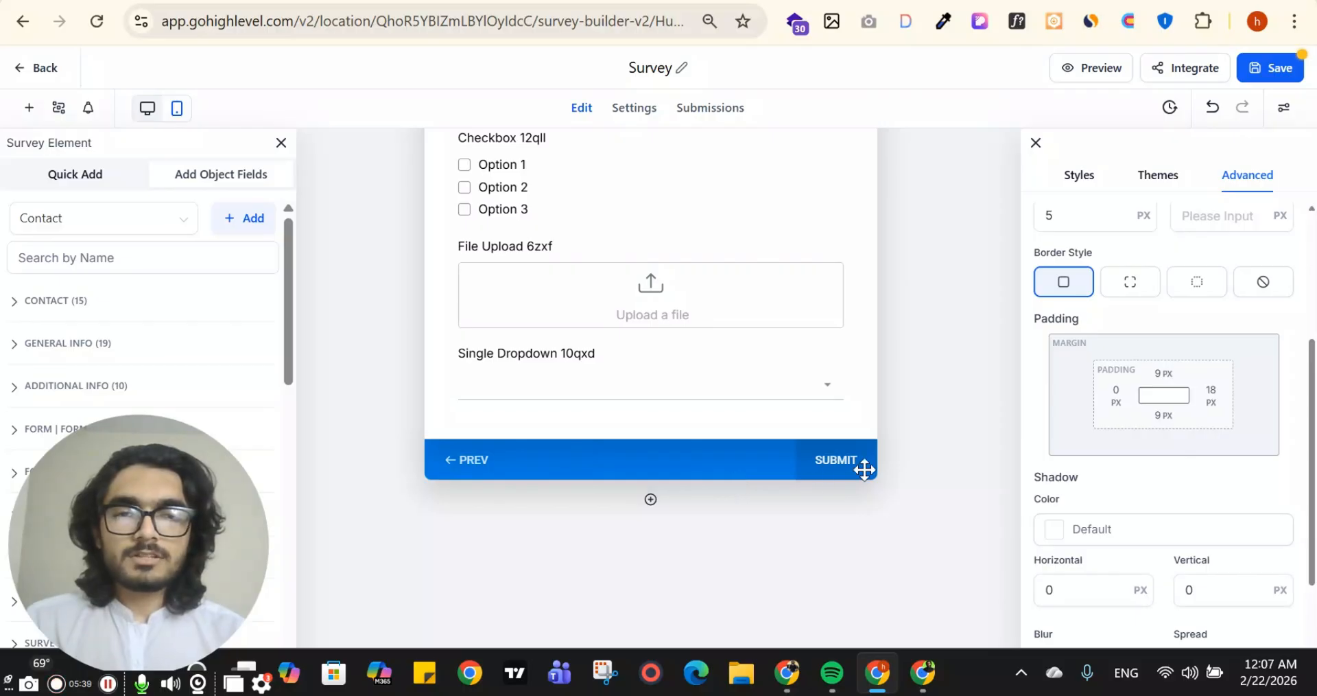
scroll(505, 465, up, 4)
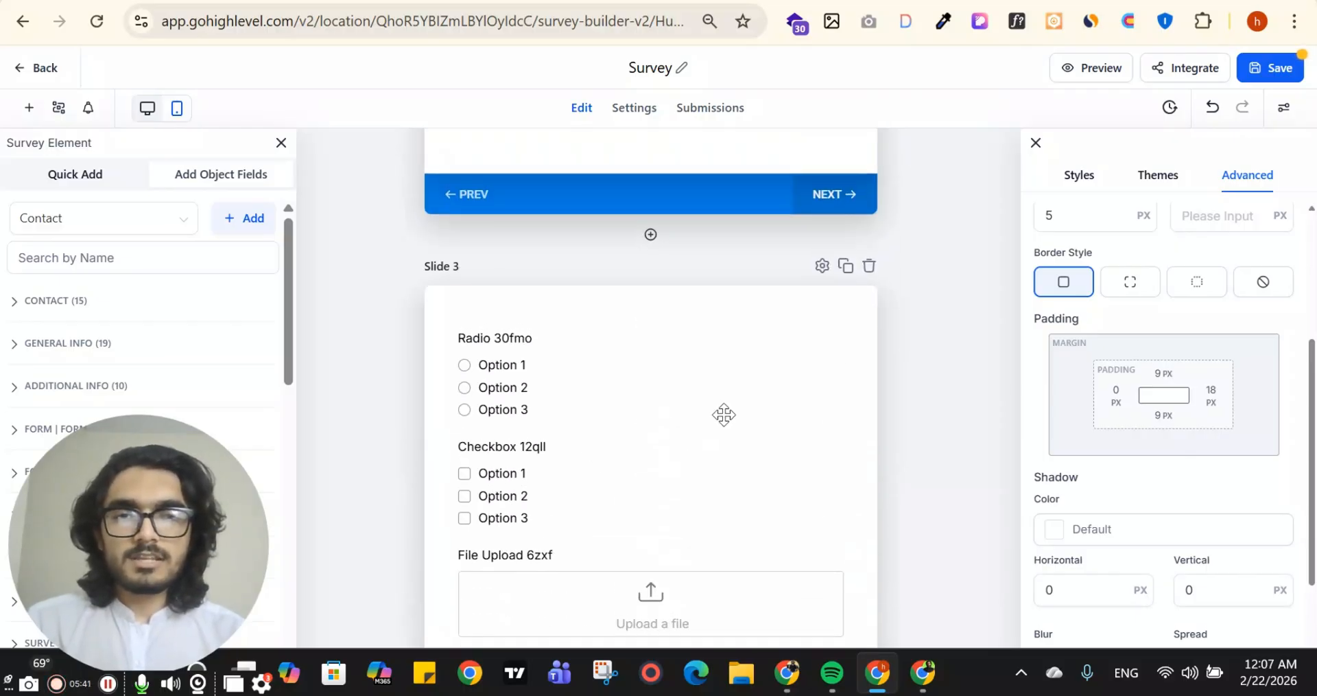
scroll(579, 353, up, 5)
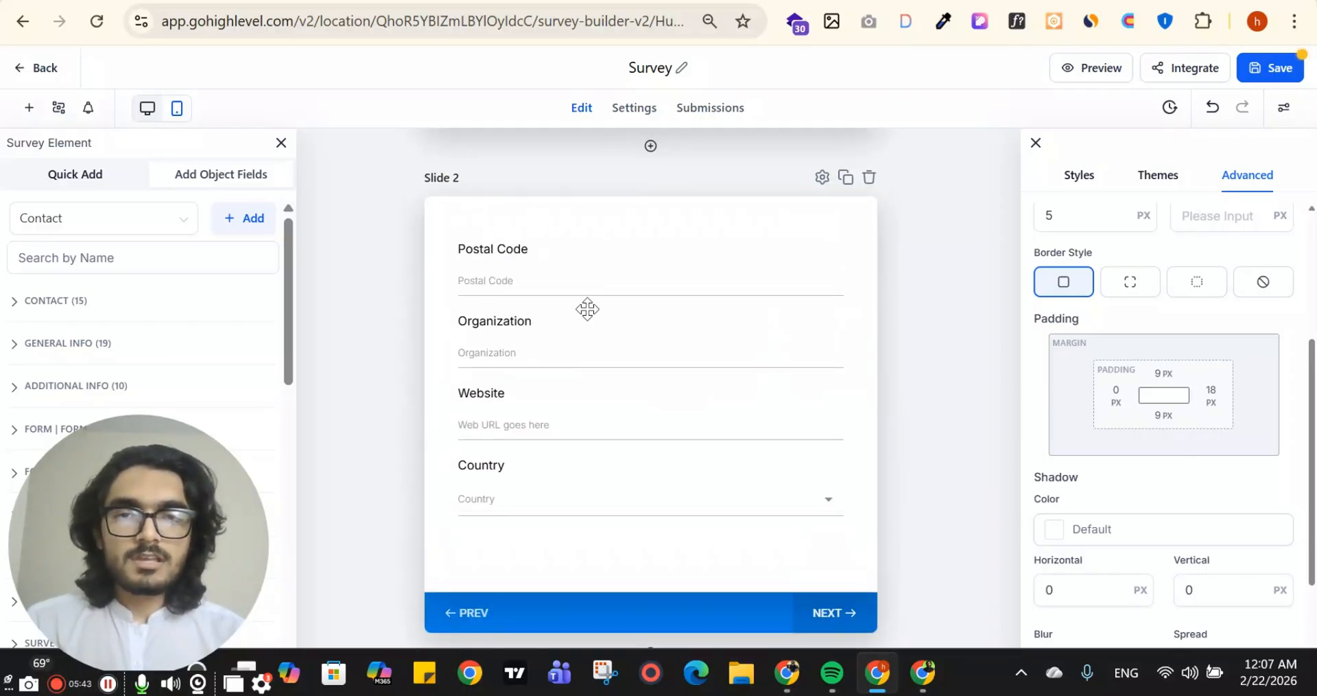
scroll(587, 309, up, 3)
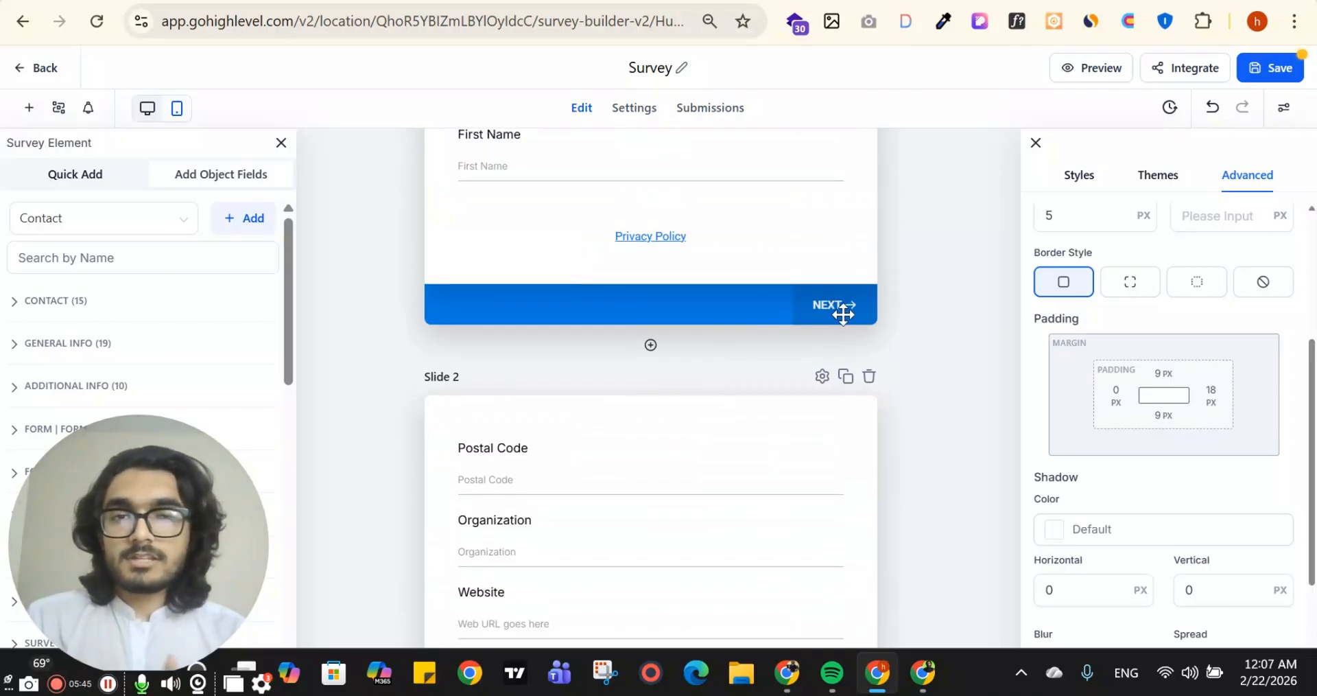
View the general settings of Slide 3, including its name, position and jump target
scroll(843, 314, down, 8)
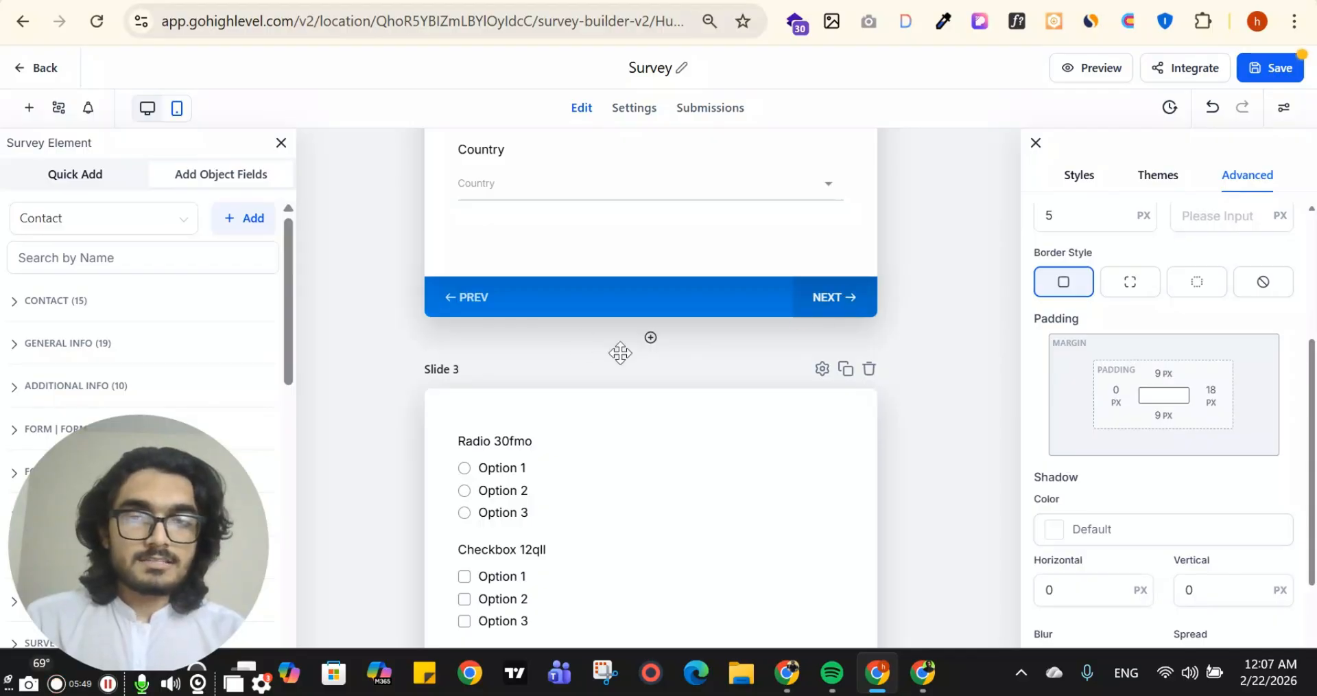
scroll(620, 353, down, 3)
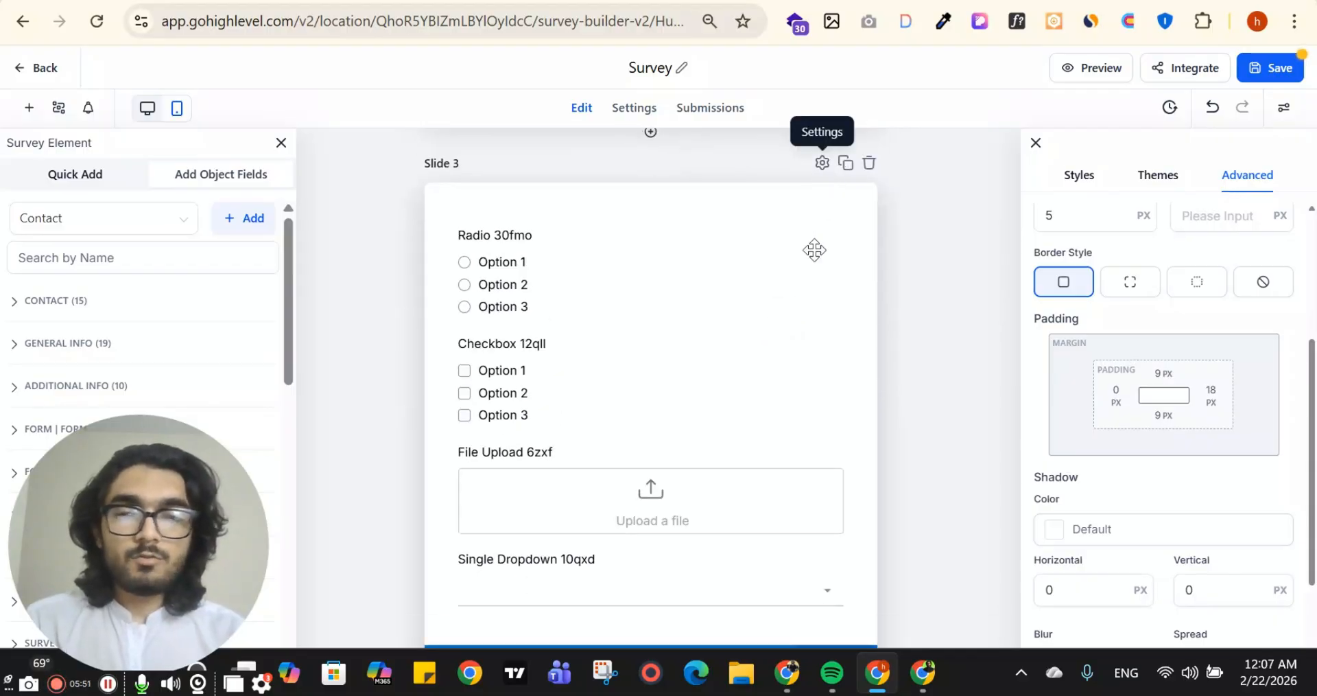
scroll(849, 199, down, 2)
scroll(828, 179, up, 2)
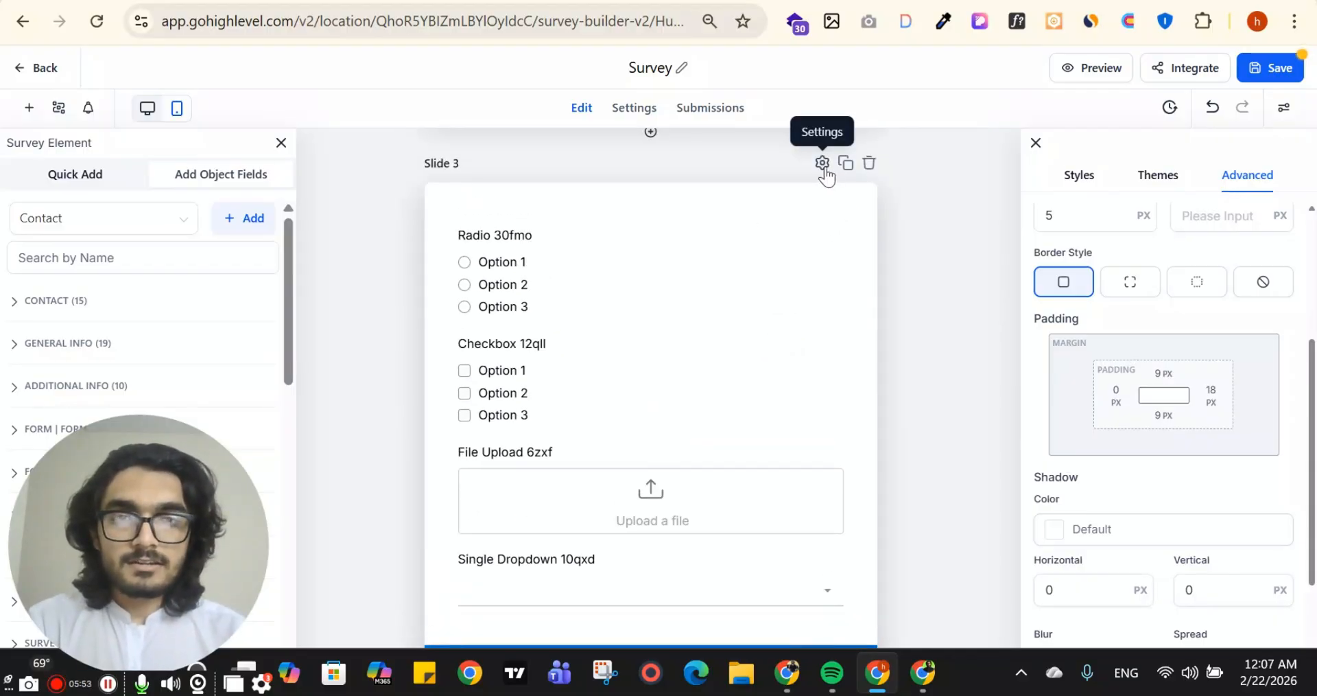
click(823, 164)
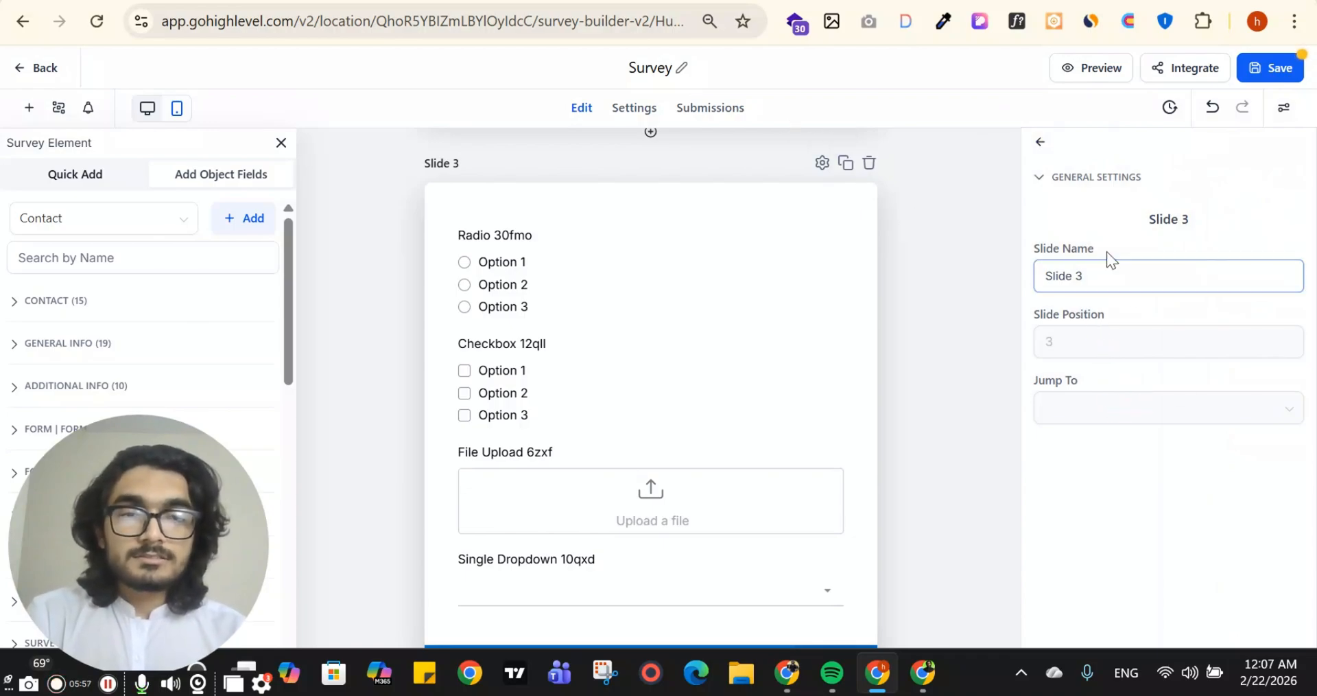
Set Slide 1 to jump to Slide 3 (3/3) in its general settings
scroll(762, 341, up, 10)
scroll(778, 304, up, 7)
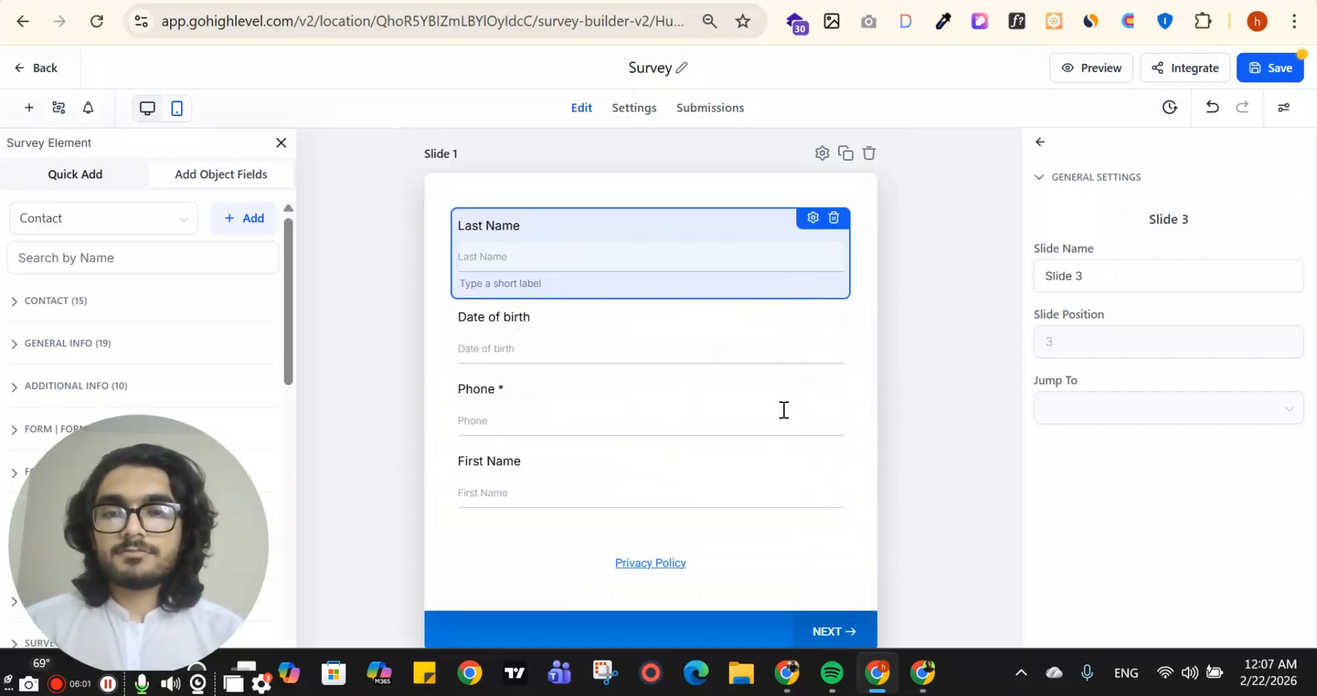
scroll(784, 409, down, 2)
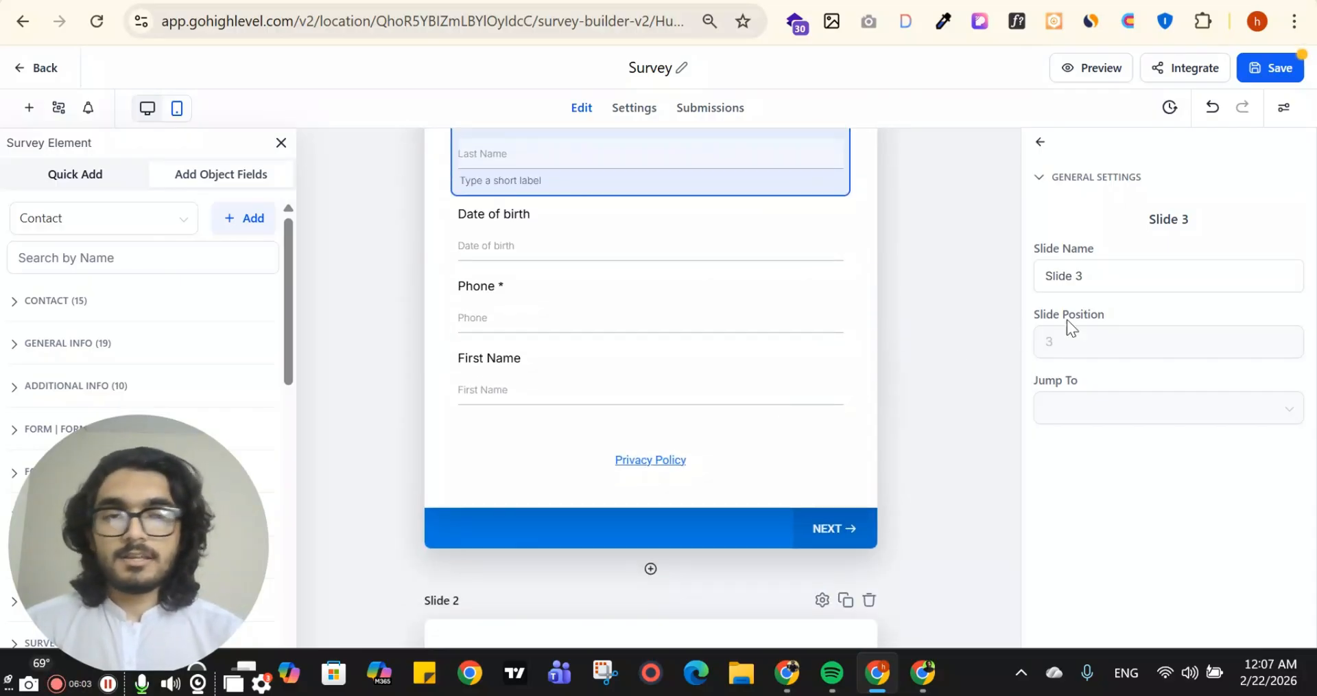
click(713, 282)
scroll(844, 259, up, 2)
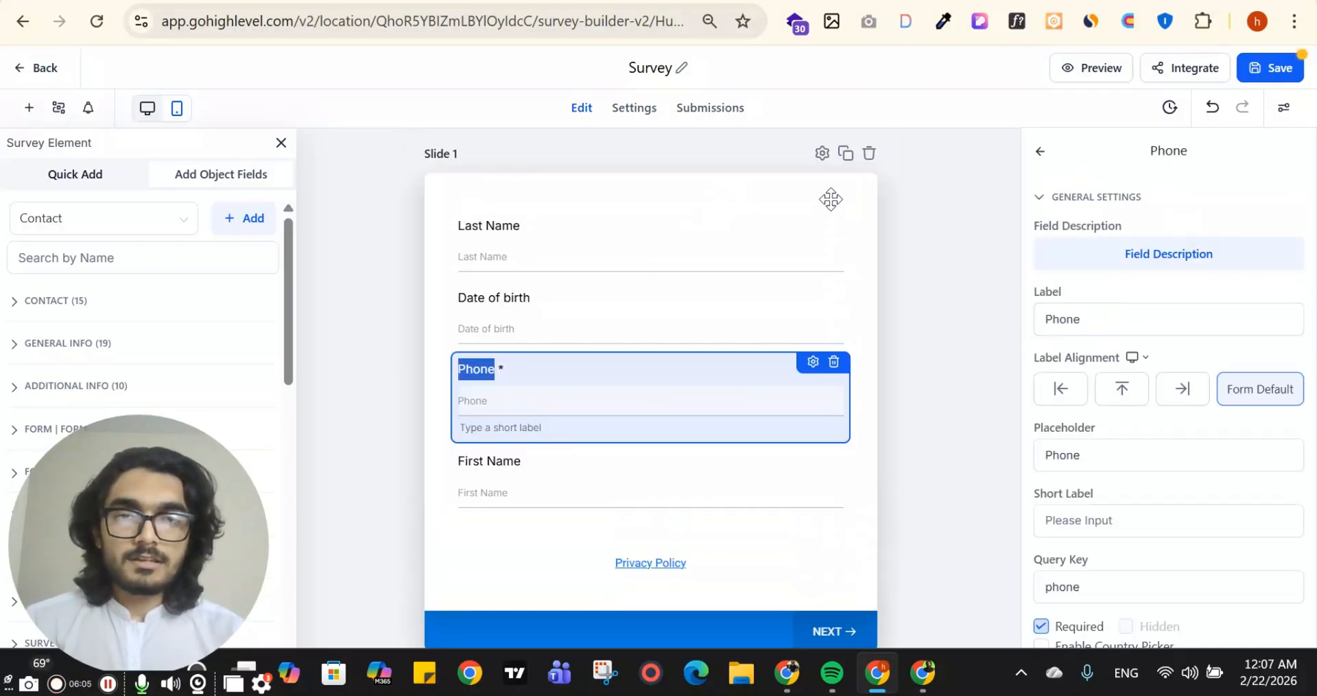
click(821, 152)
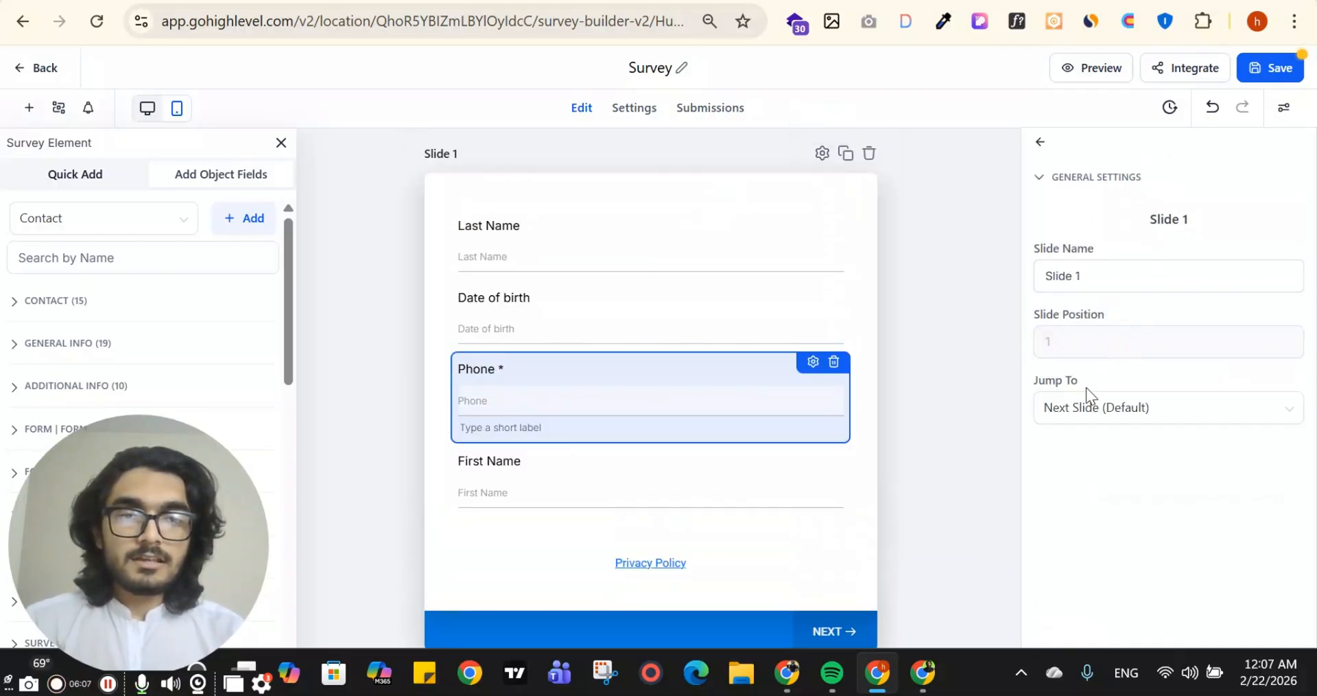
click(1138, 275)
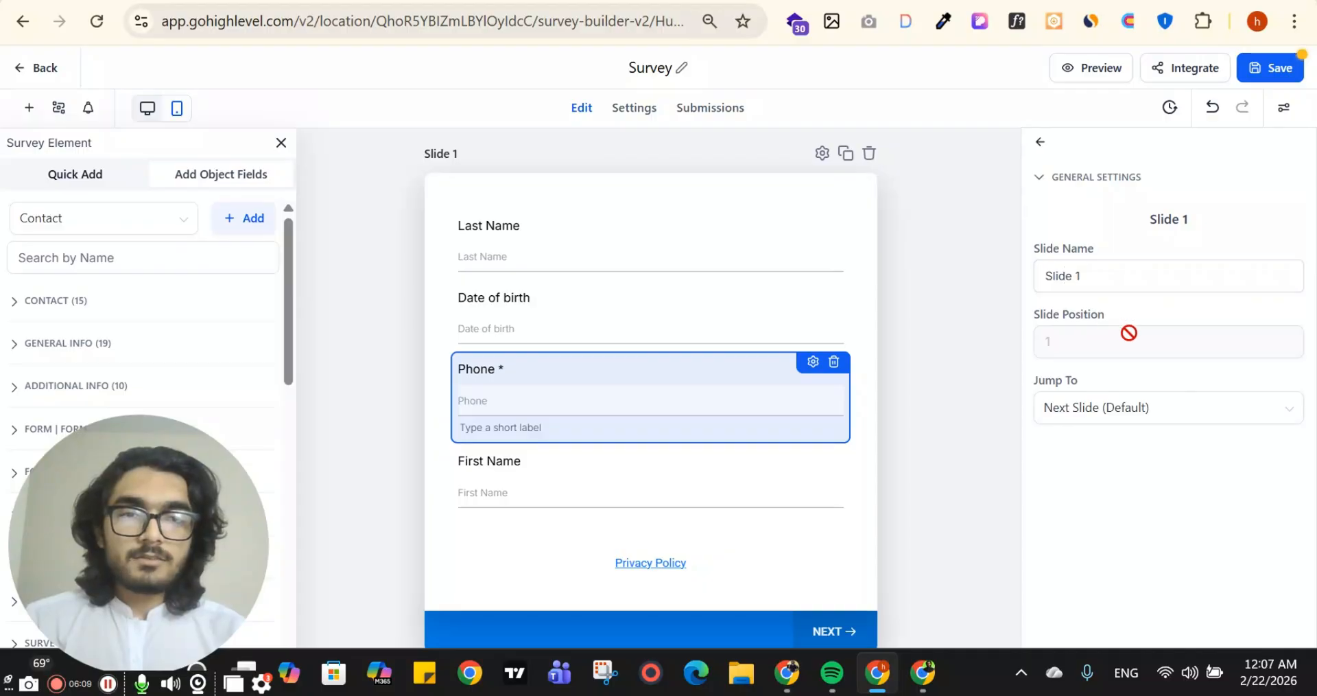
click(917, 159)
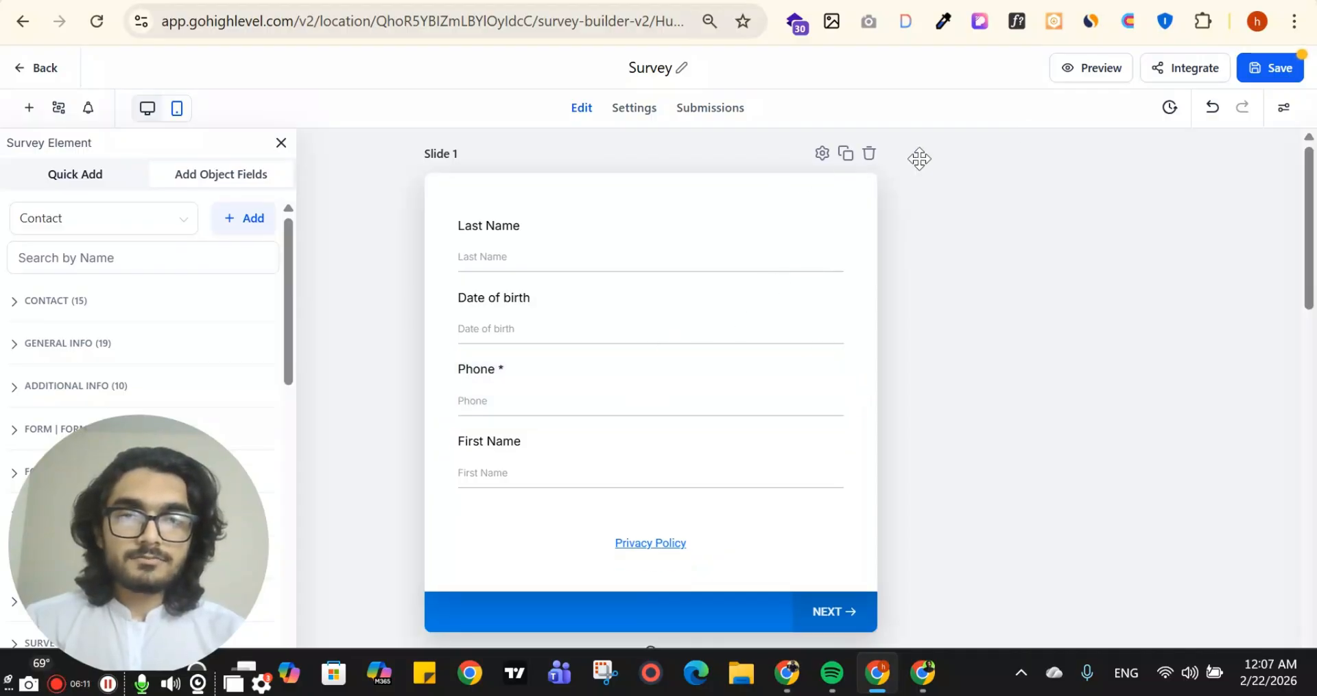
click(822, 154)
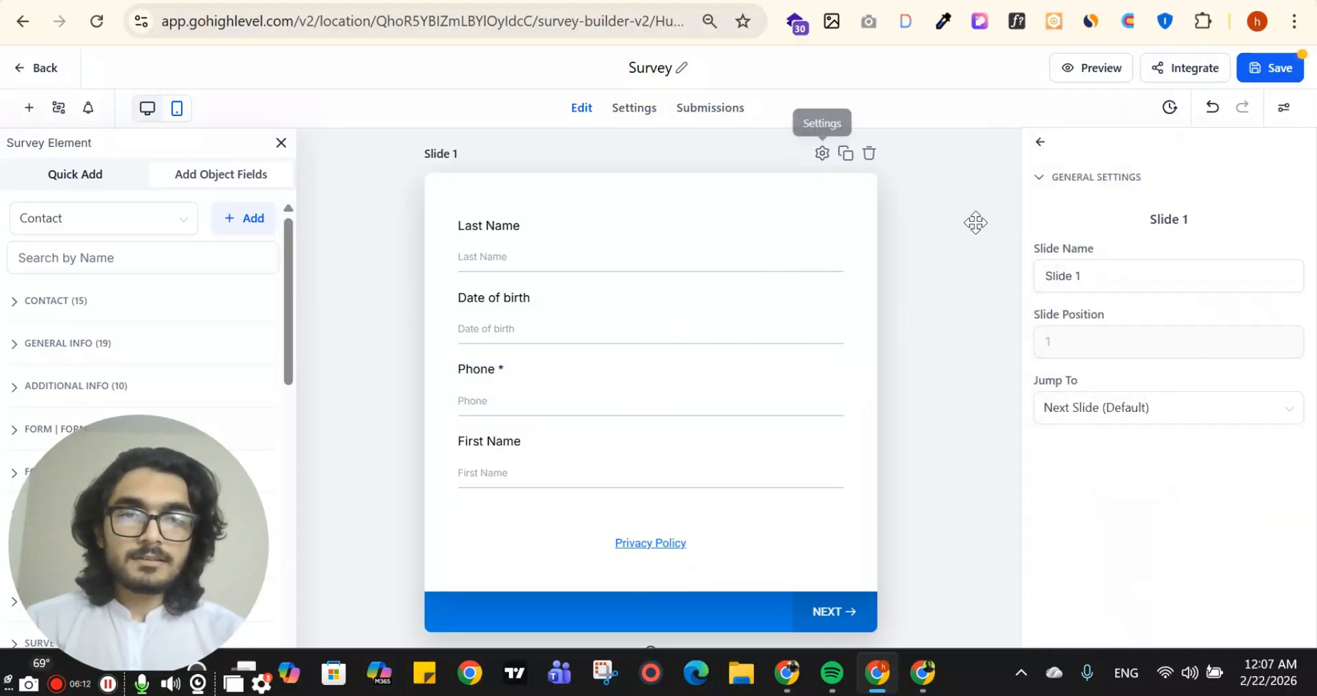
click(1194, 412)
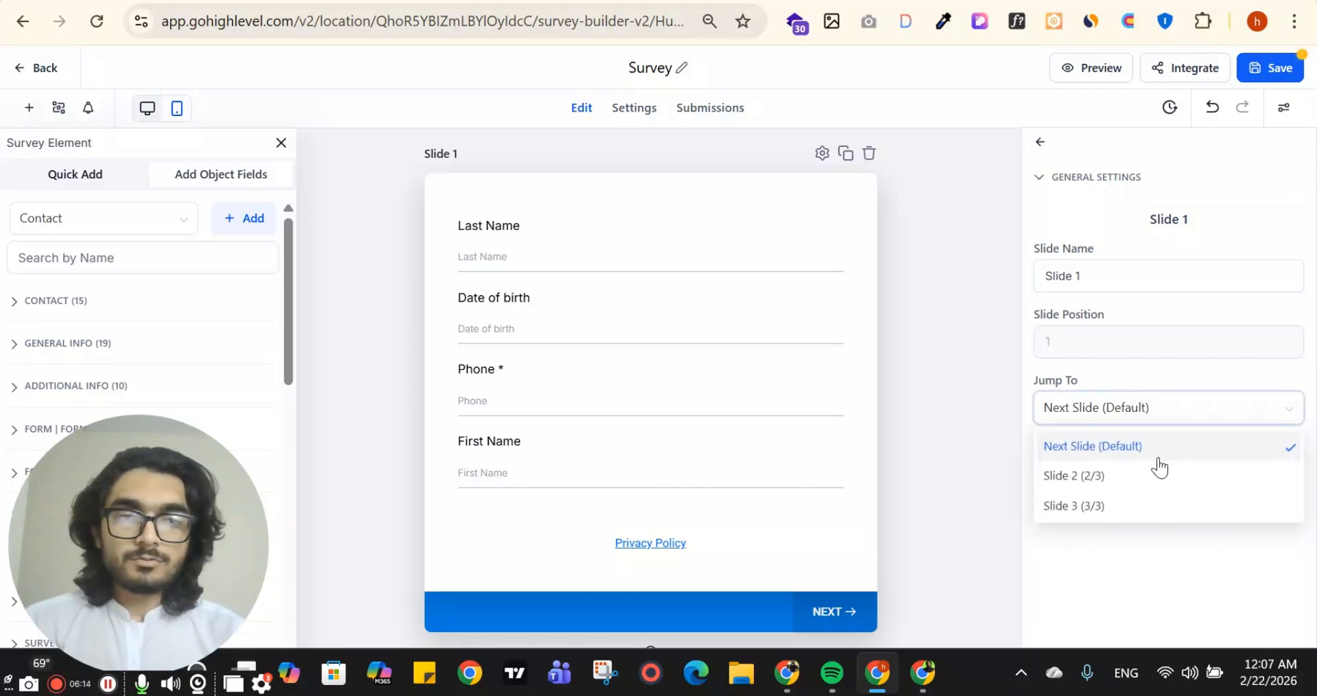
click(1114, 507)
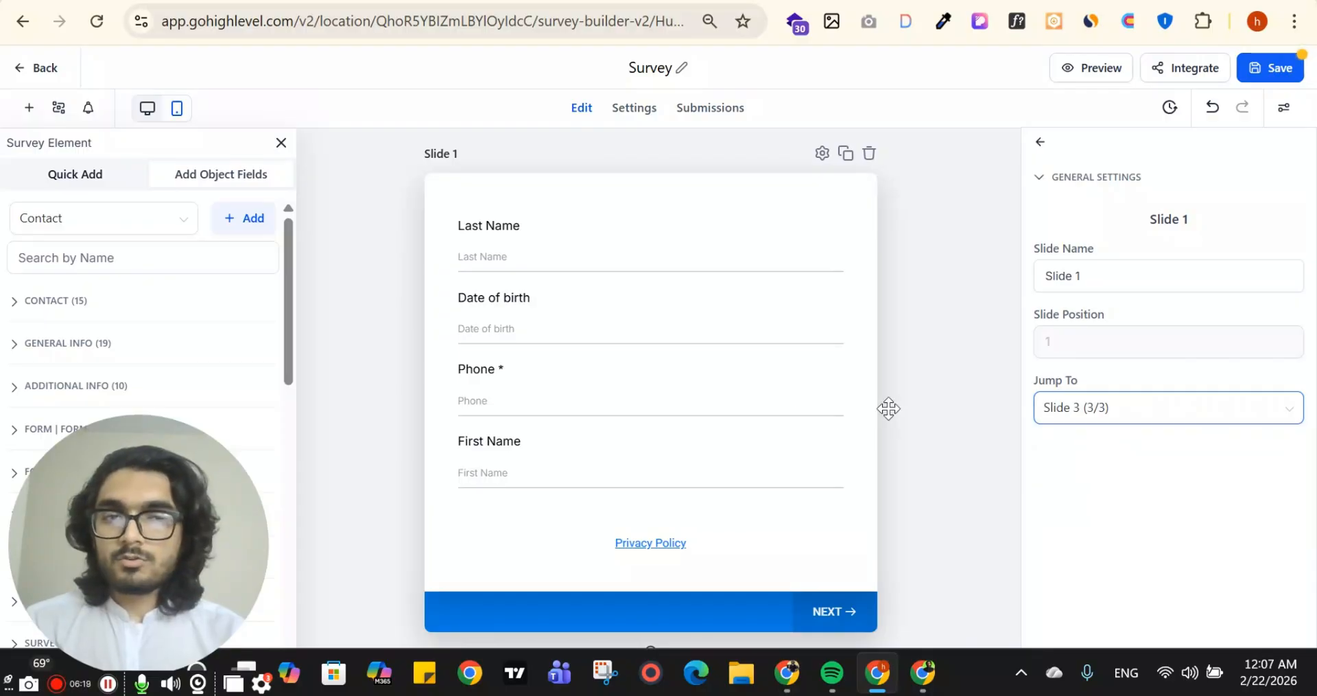
View the survey's iframe embed code in the Embed or Share Survey dialog and close it
scroll(838, 375, down, 9)
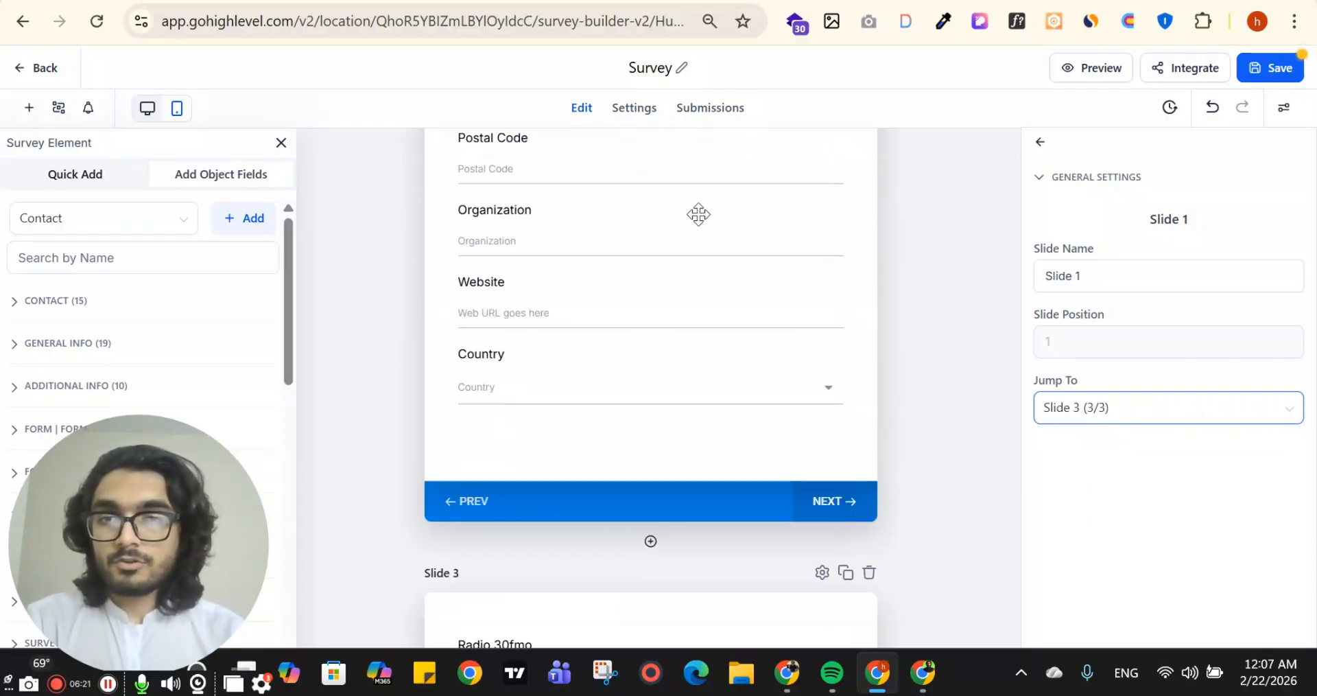
scroll(672, 226, up, 3)
scroll(686, 274, down, 2)
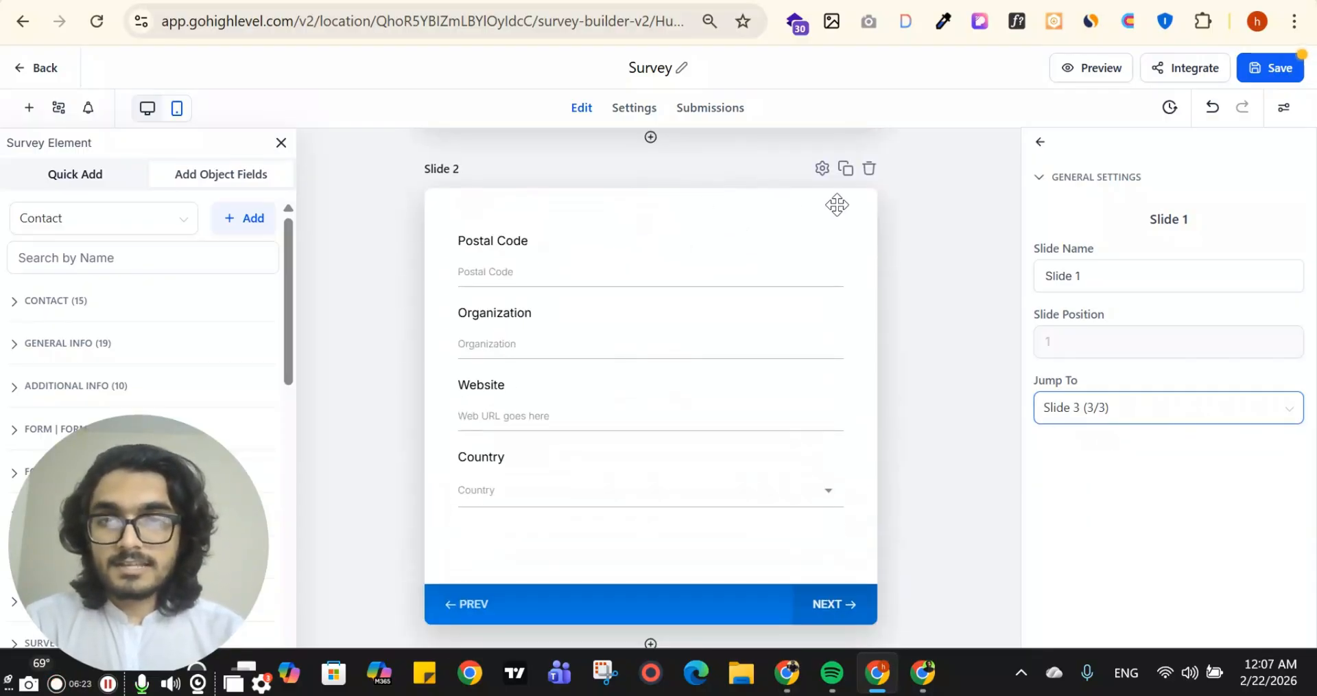
scroll(902, 305, up, 6)
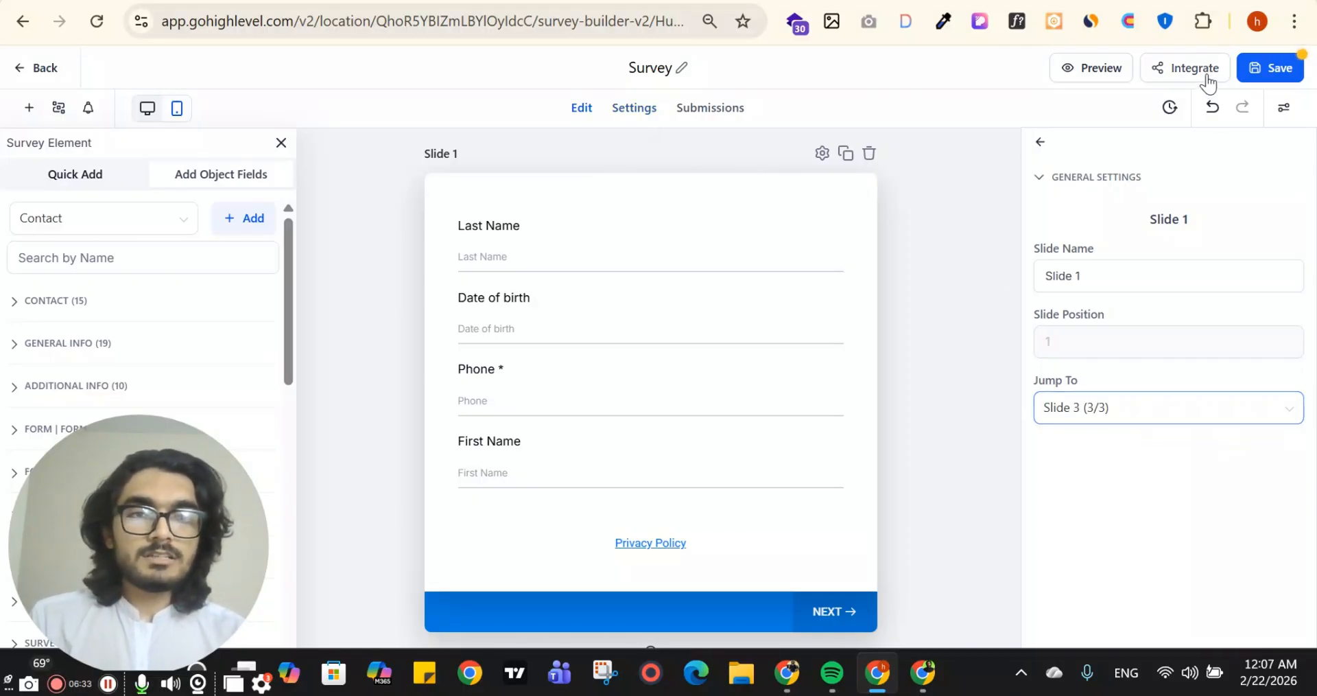
click(1175, 68)
click(800, 310)
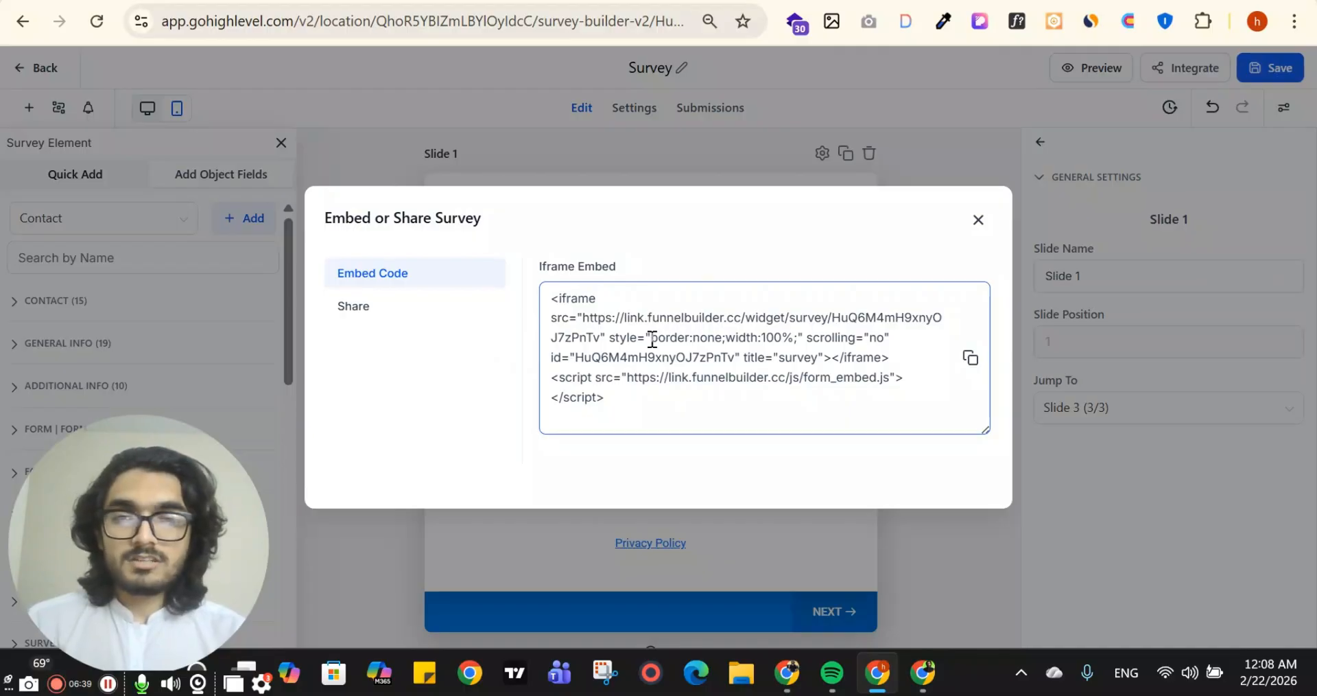
click(981, 220)
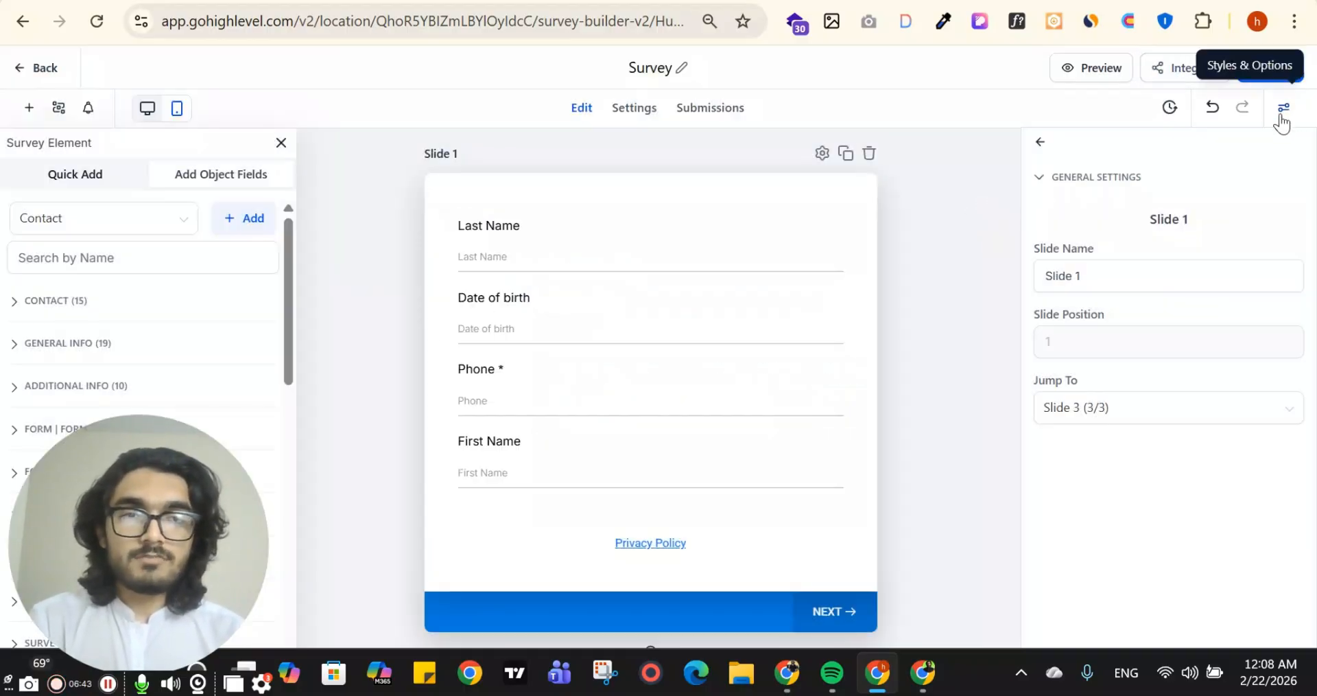
Clone Slide 1 and delete the duplicate slide, confirming the deletion
click(954, 160)
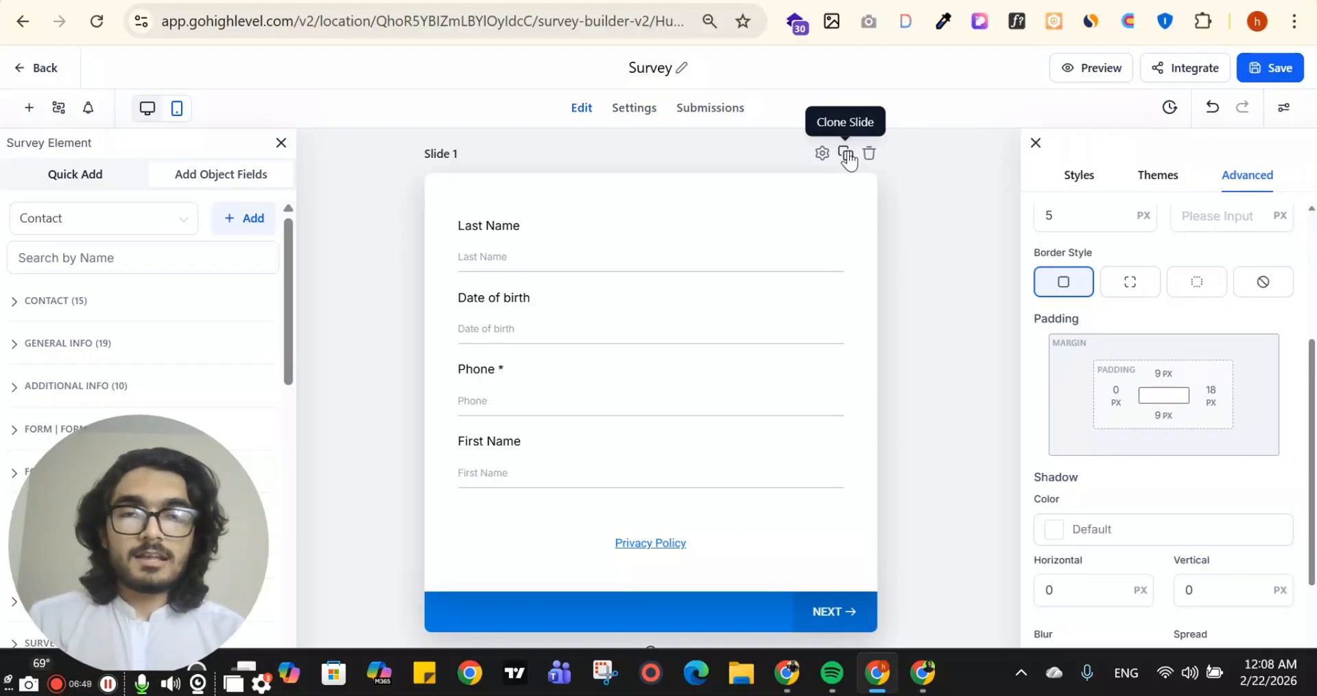
click(847, 155)
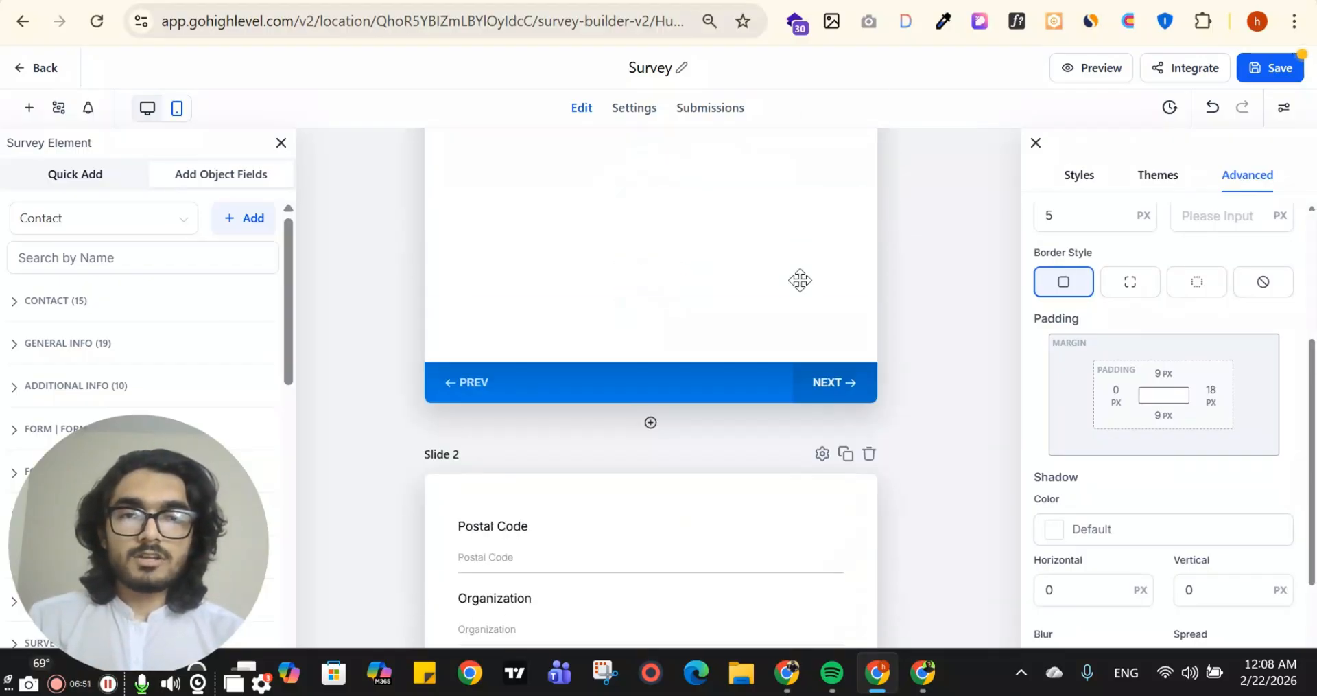
click(869, 295)
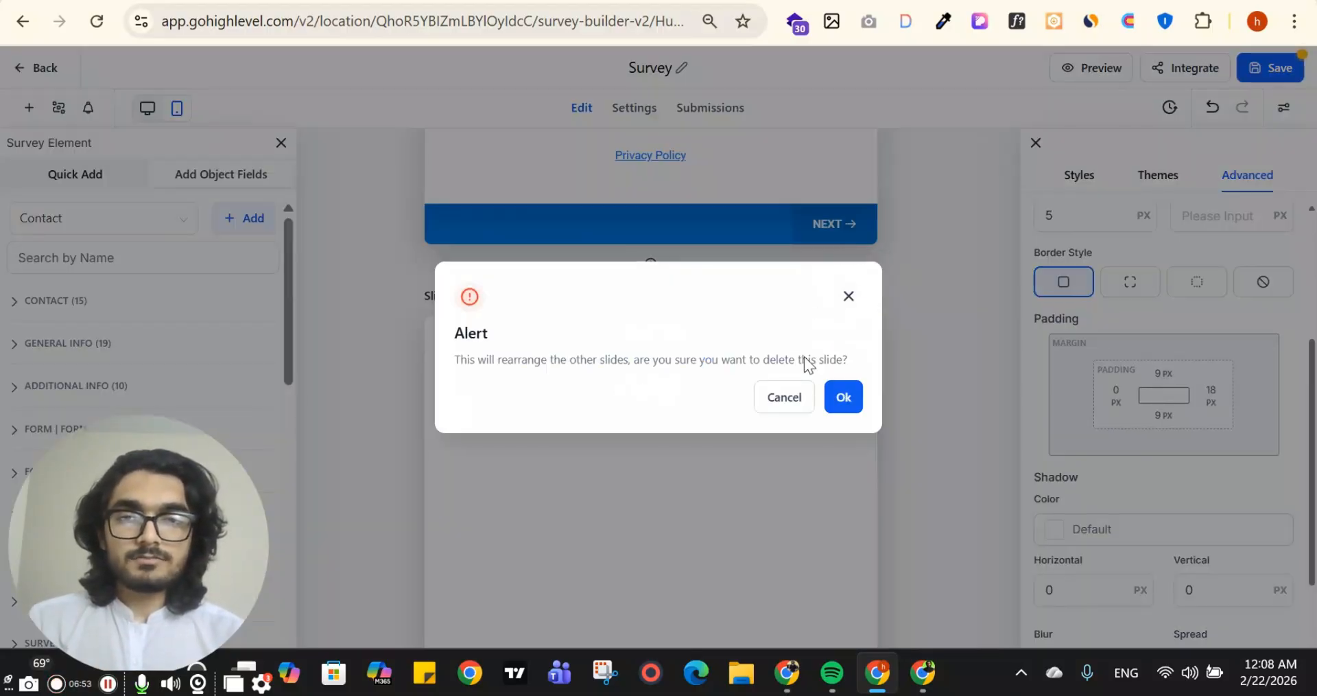
click(843, 397)
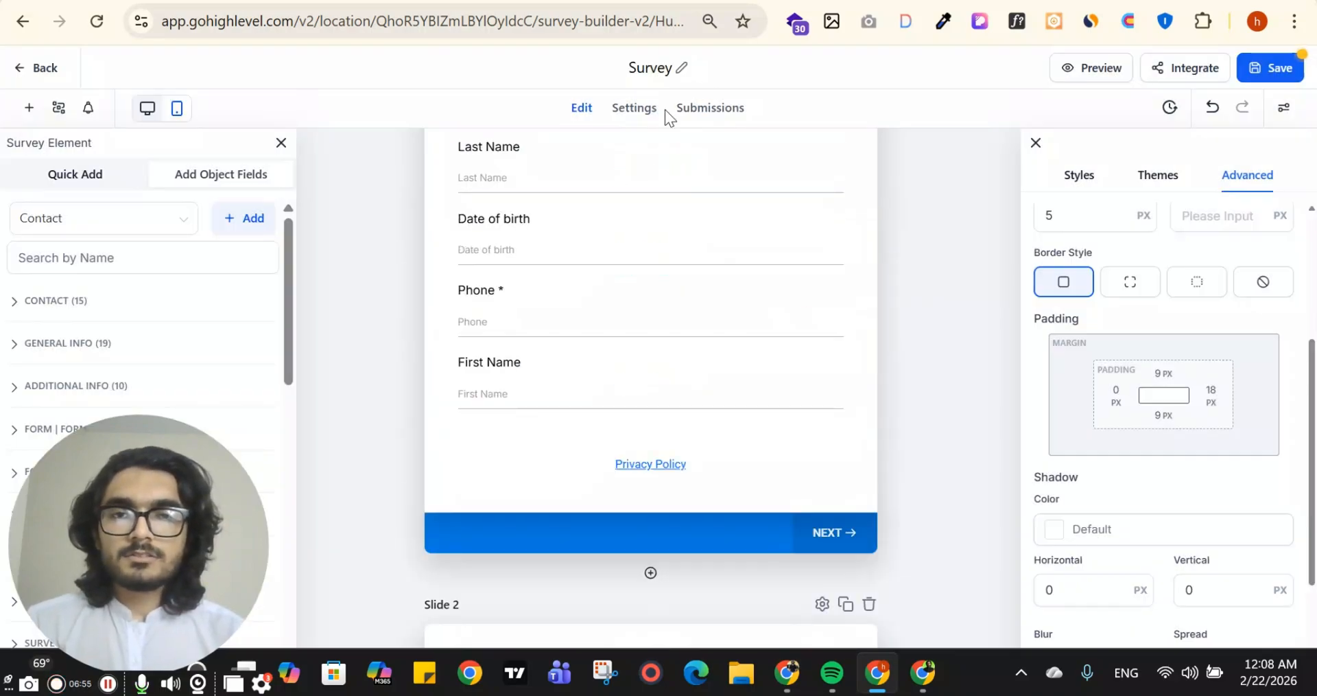
Examine the survey's On Submit settings, including the thank-you message, its preview and the message styling options
click(631, 111)
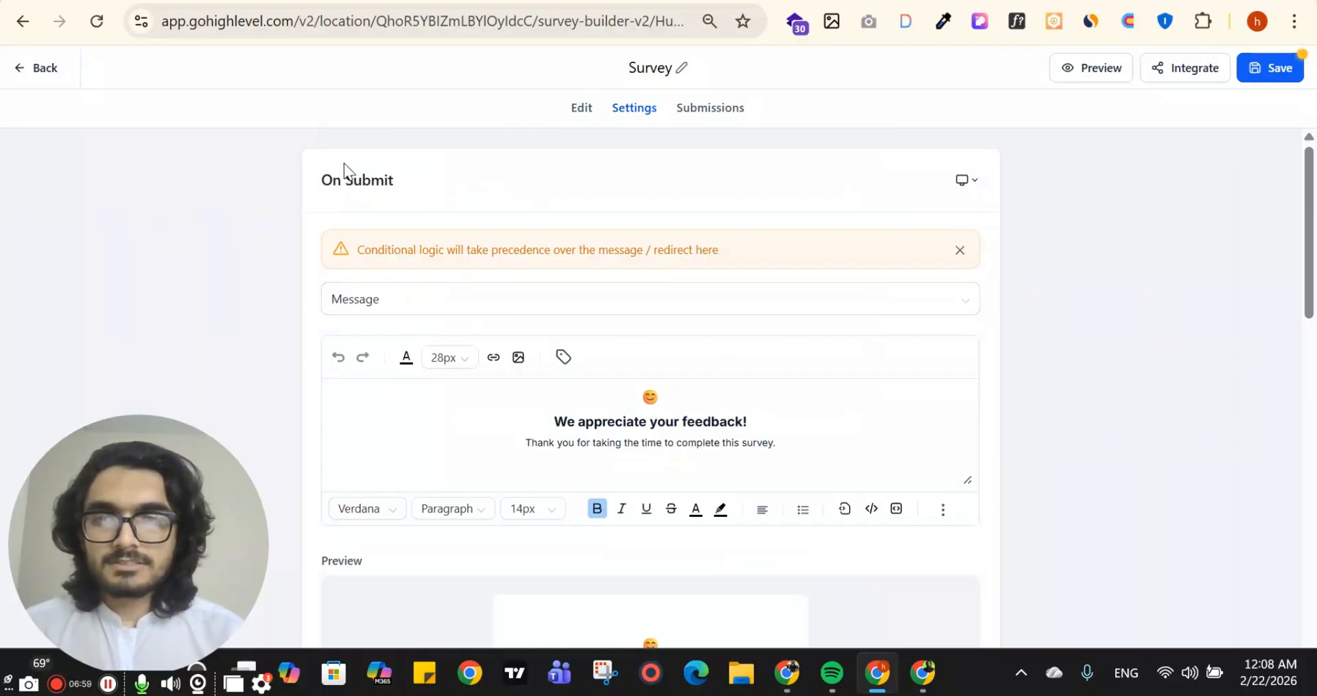
scroll(506, 244, down, 3)
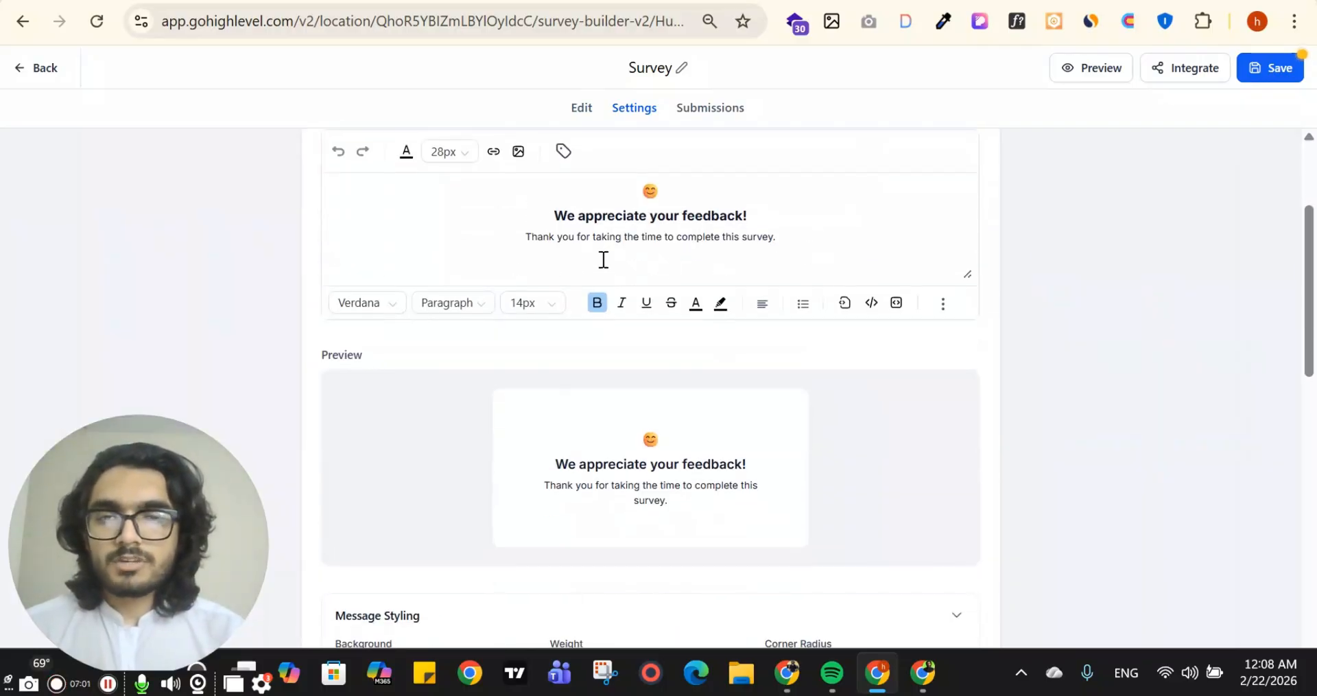
scroll(686, 288, down, 2)
click(598, 200)
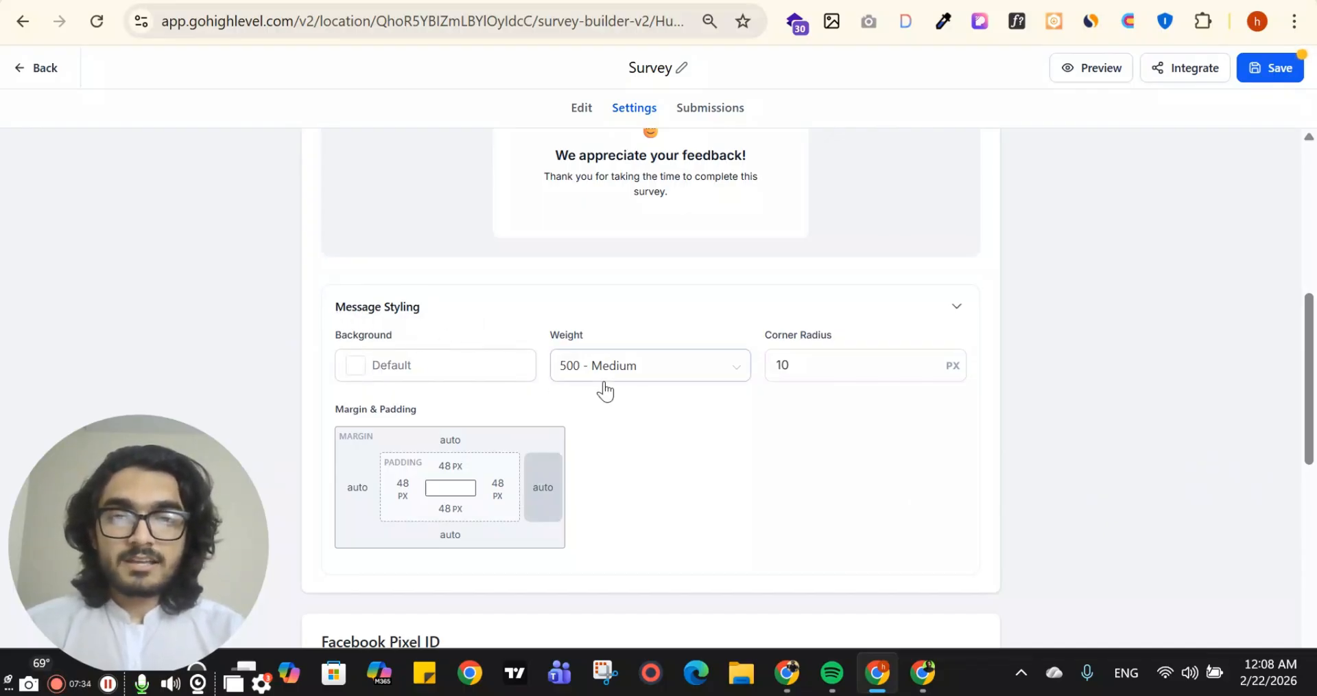
scroll(488, 454, down, 5)
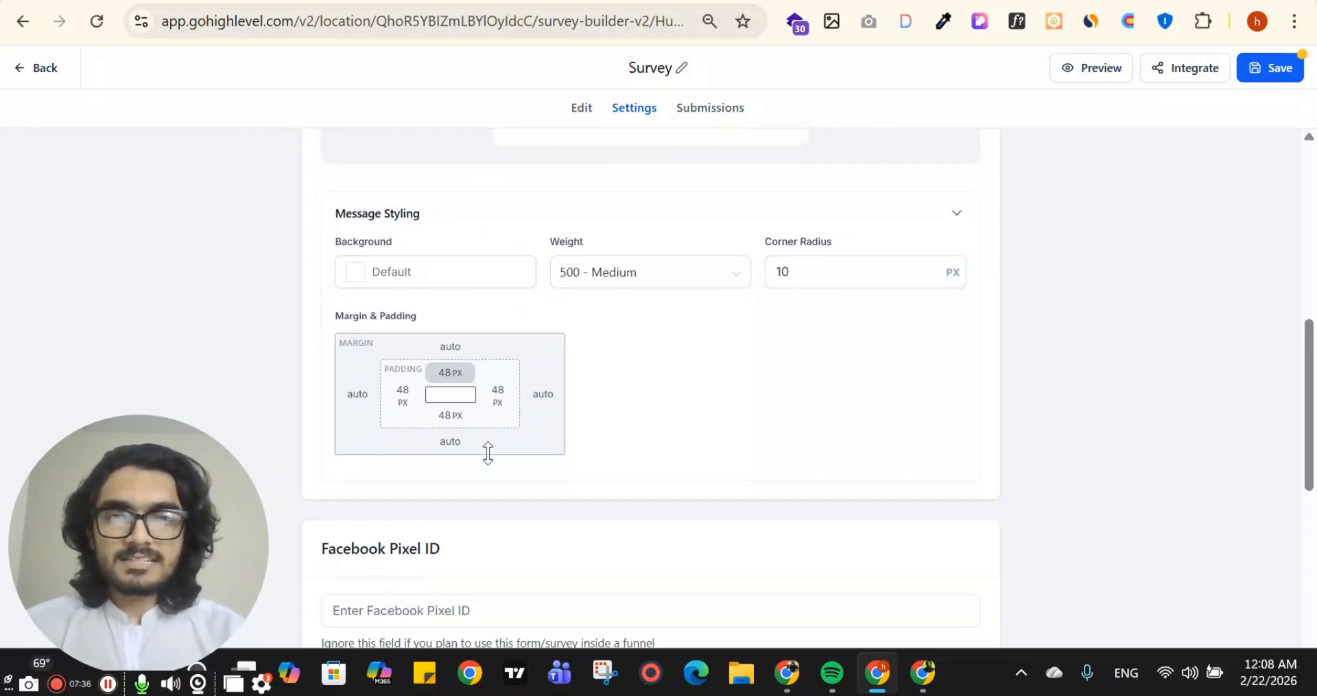
scroll(781, 346, up, 6)
scroll(744, 432, down, 5)
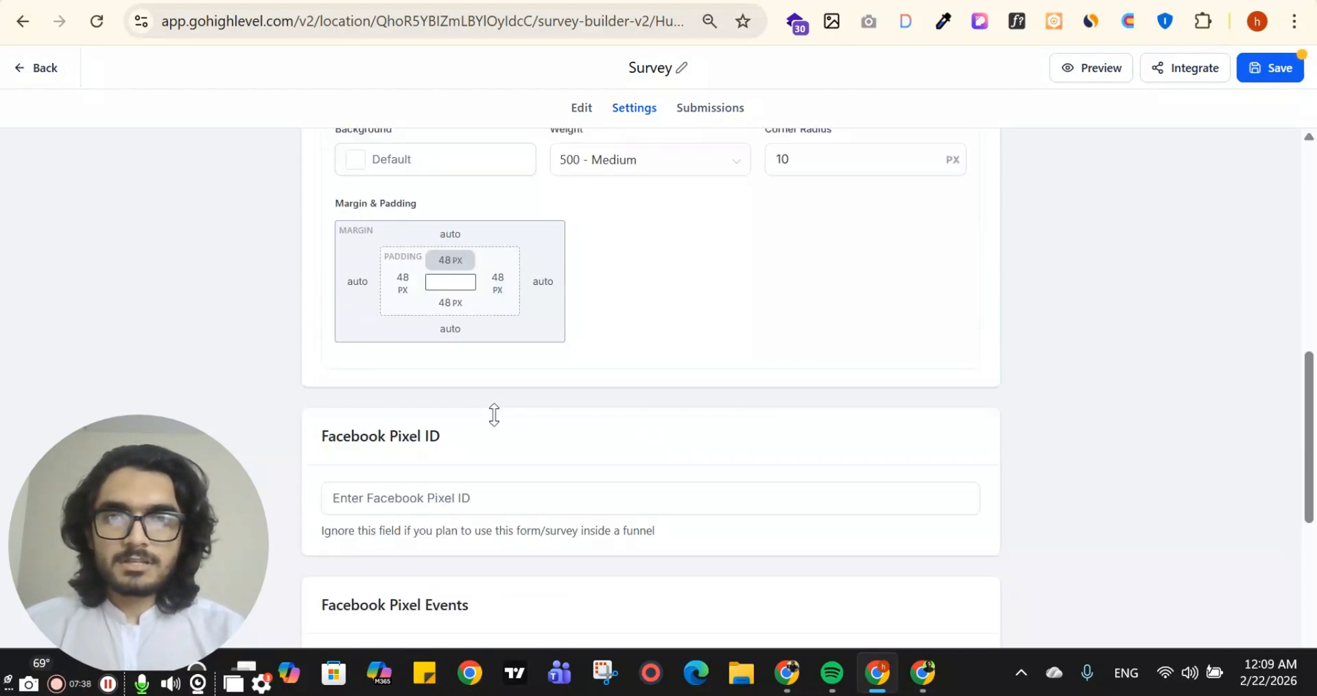
scroll(494, 414, up, 7)
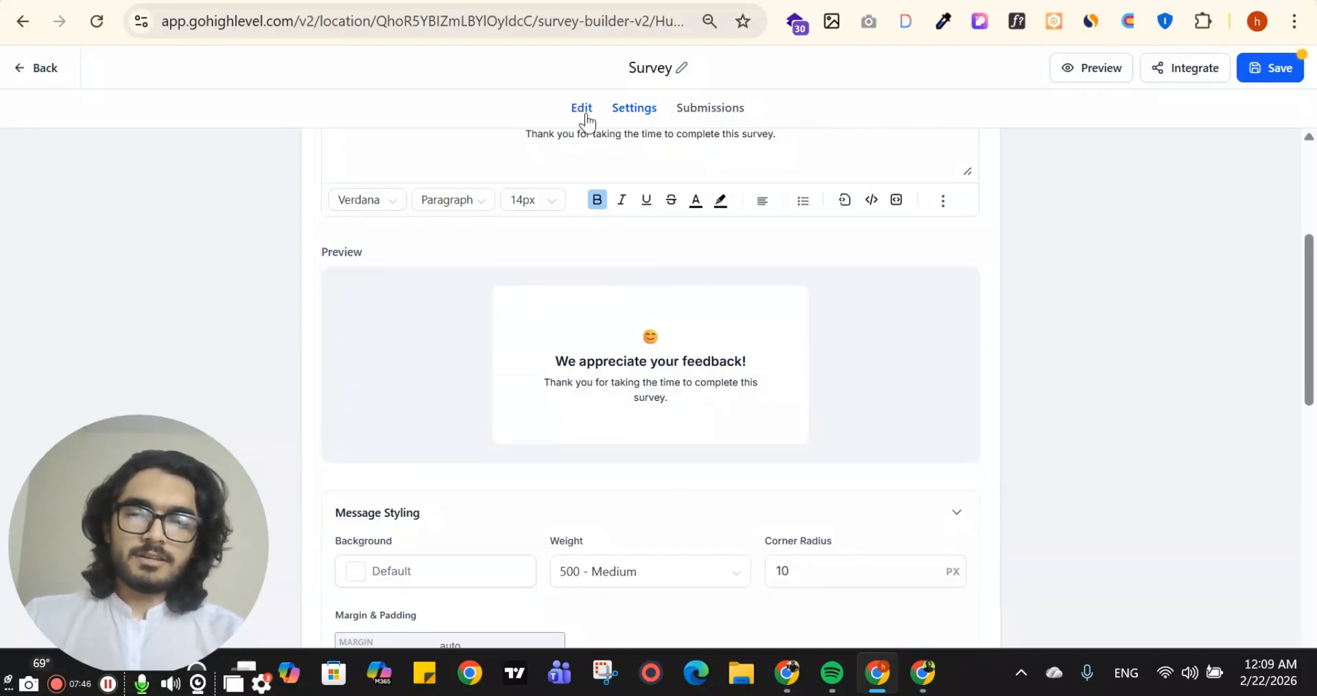
scroll(603, 213, down, 5)
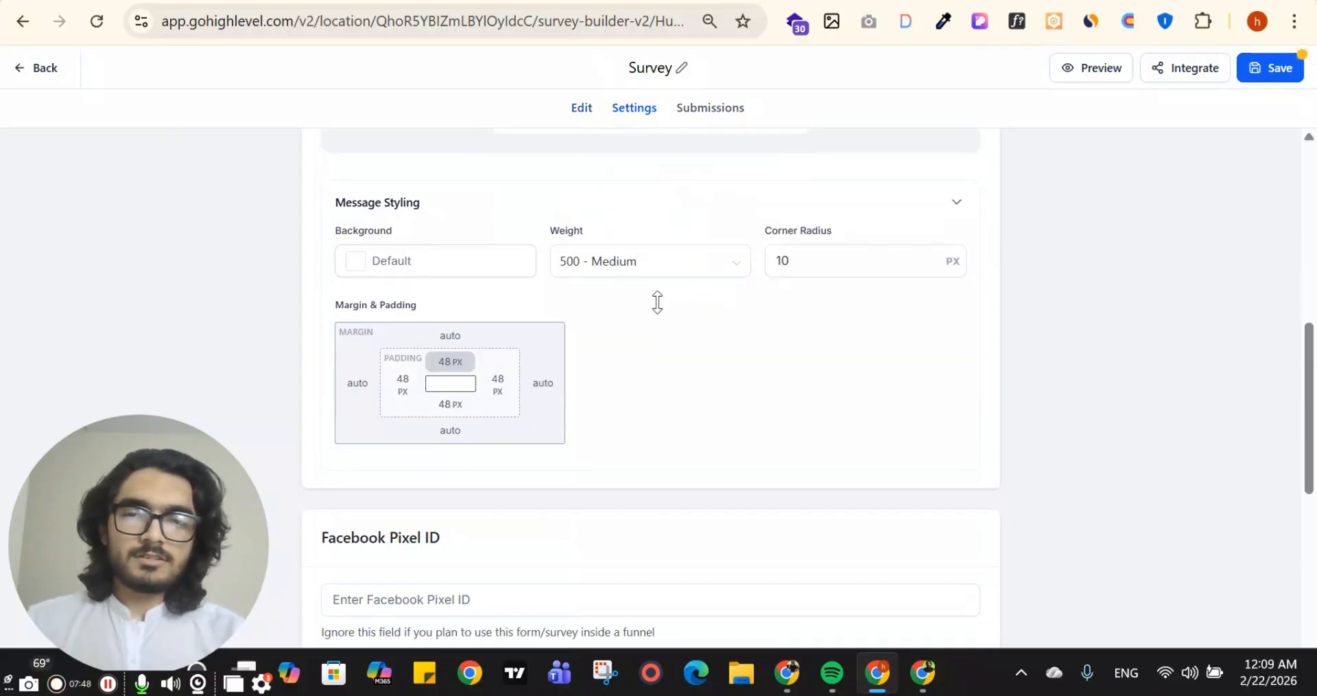
Review the Facebook Pixel Events and the Survey Settings options, from Create Contact on Partial Submission to Use GDPR Compliant Font
scroll(657, 301, down, 7)
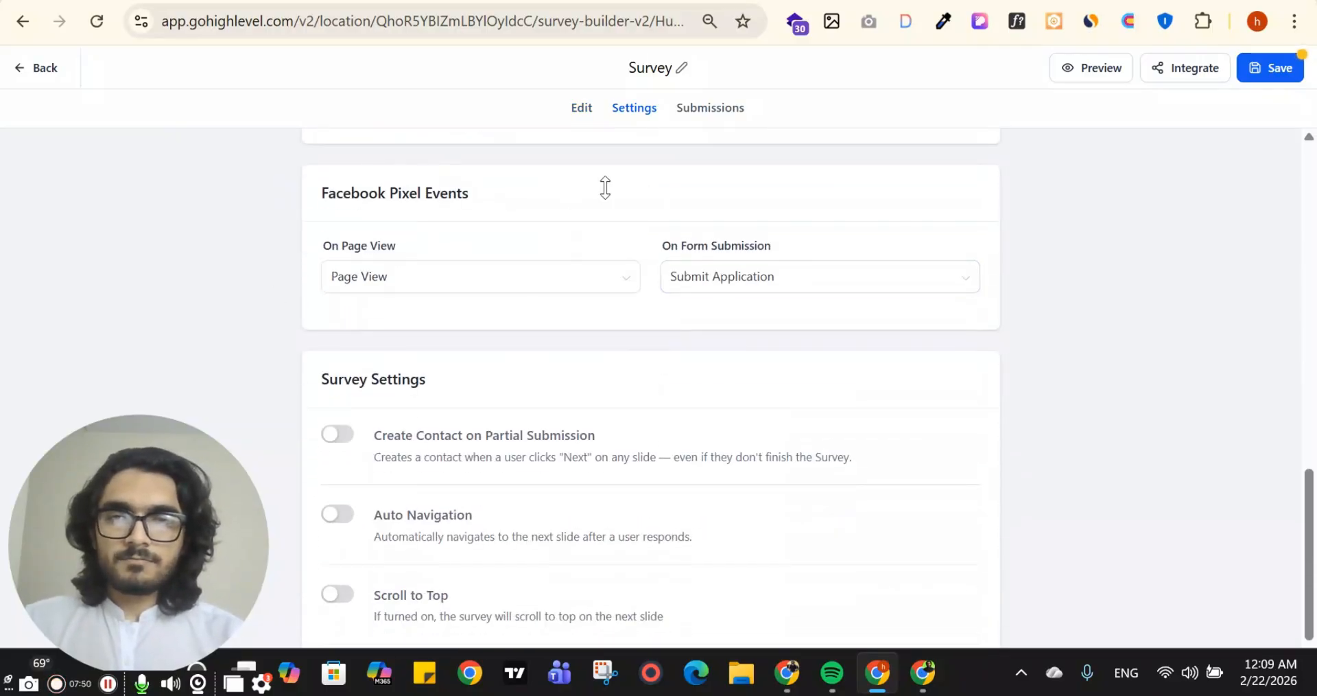
scroll(605, 187, down, 3)
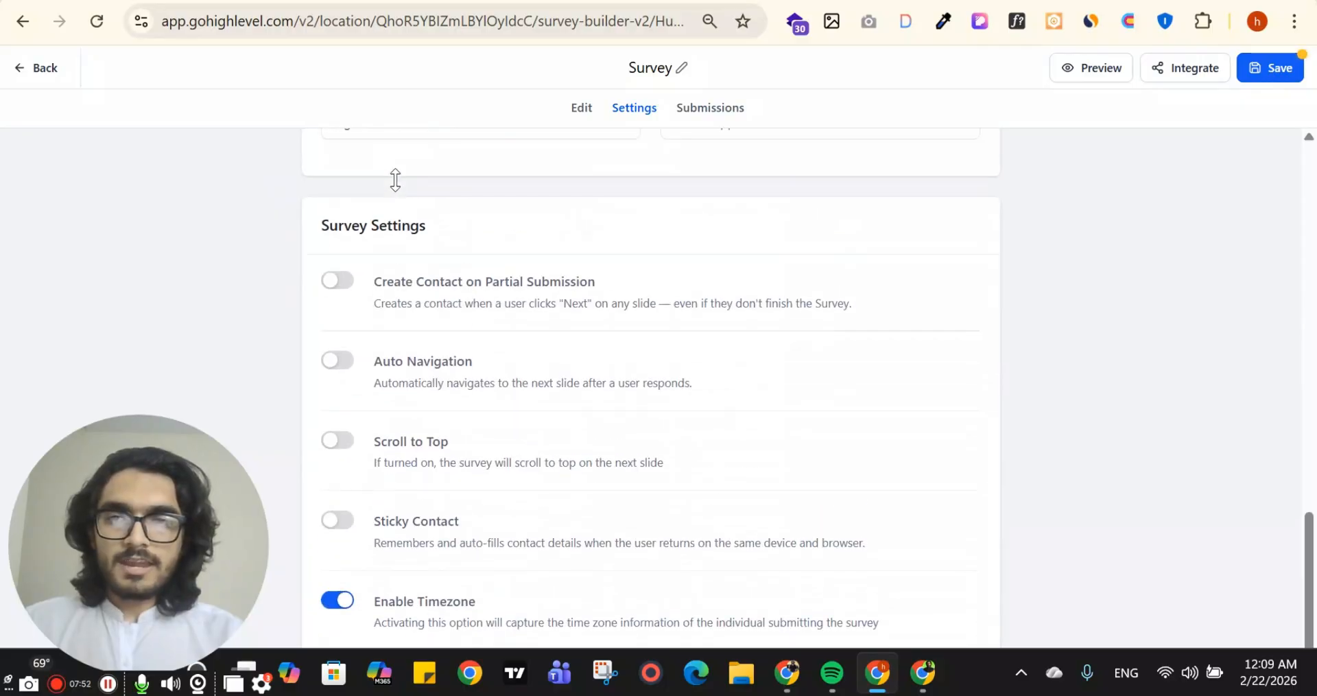
drag(303, 236, 573, 224)
click(581, 237)
scroll(445, 283, down, 1)
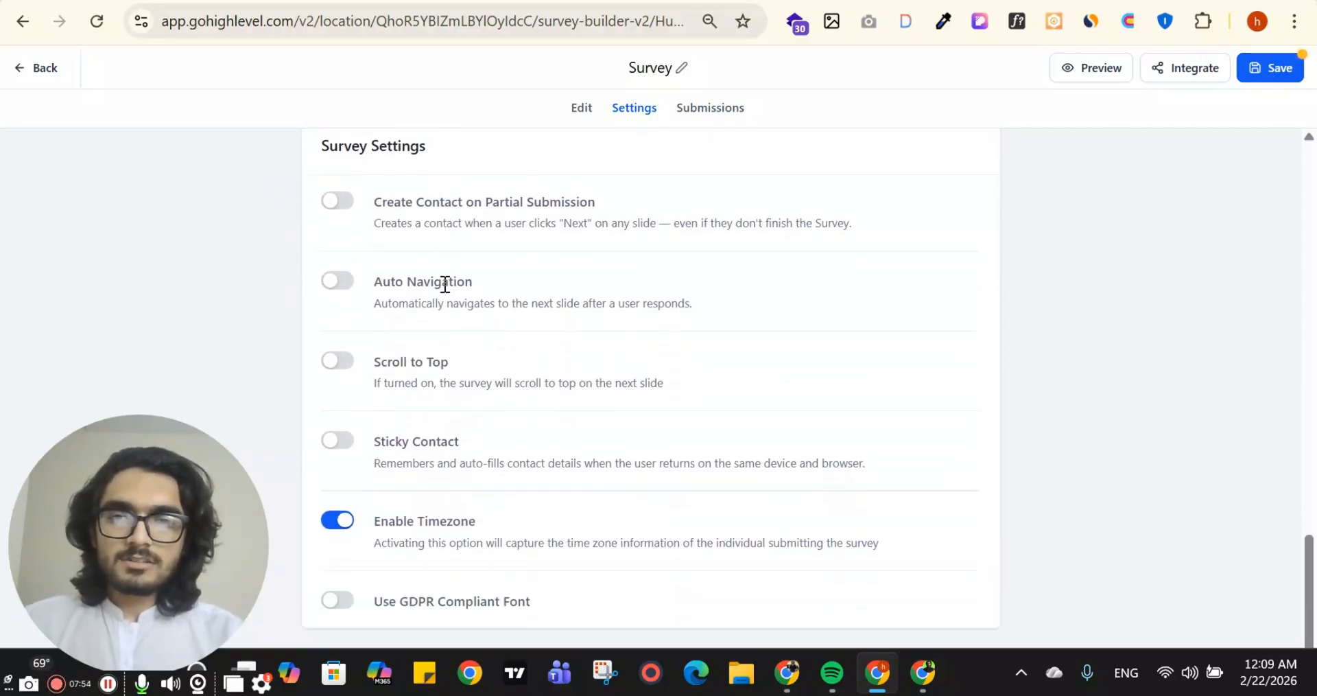
scroll(444, 283, down, 1)
View the survey's submissions and their export option, and return to editing the slides
click(714, 110)
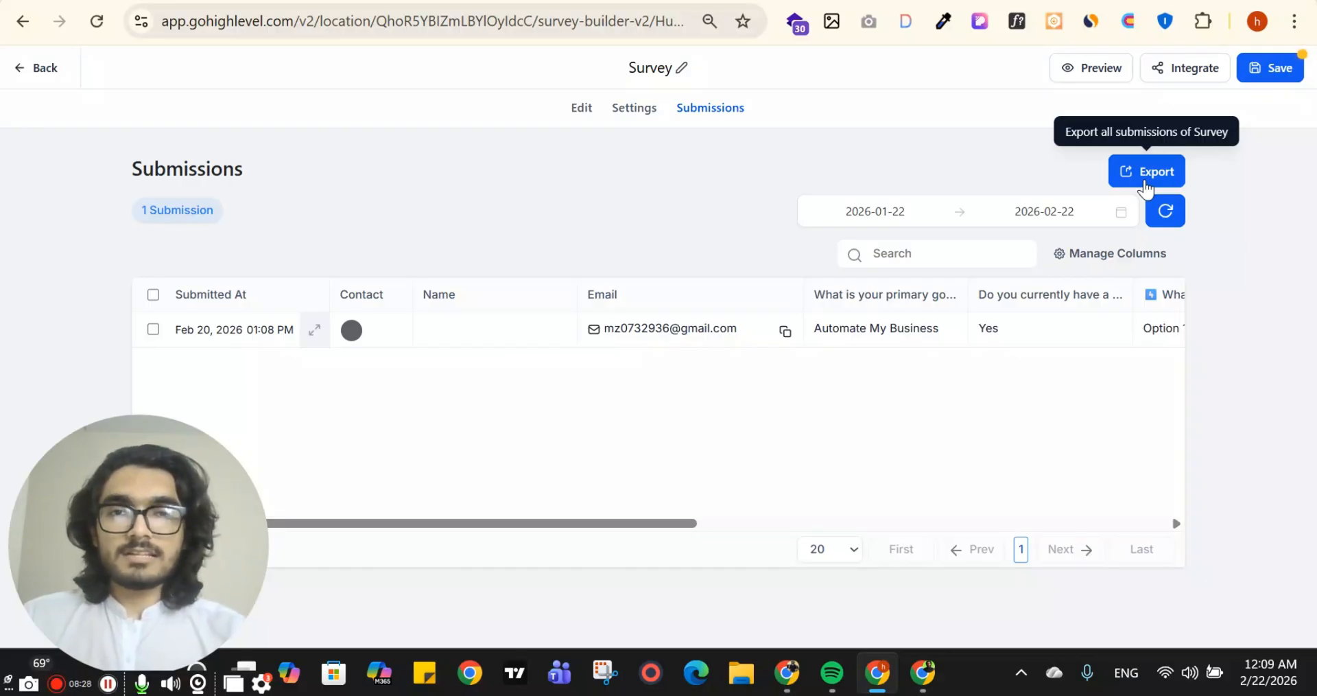
click(639, 107)
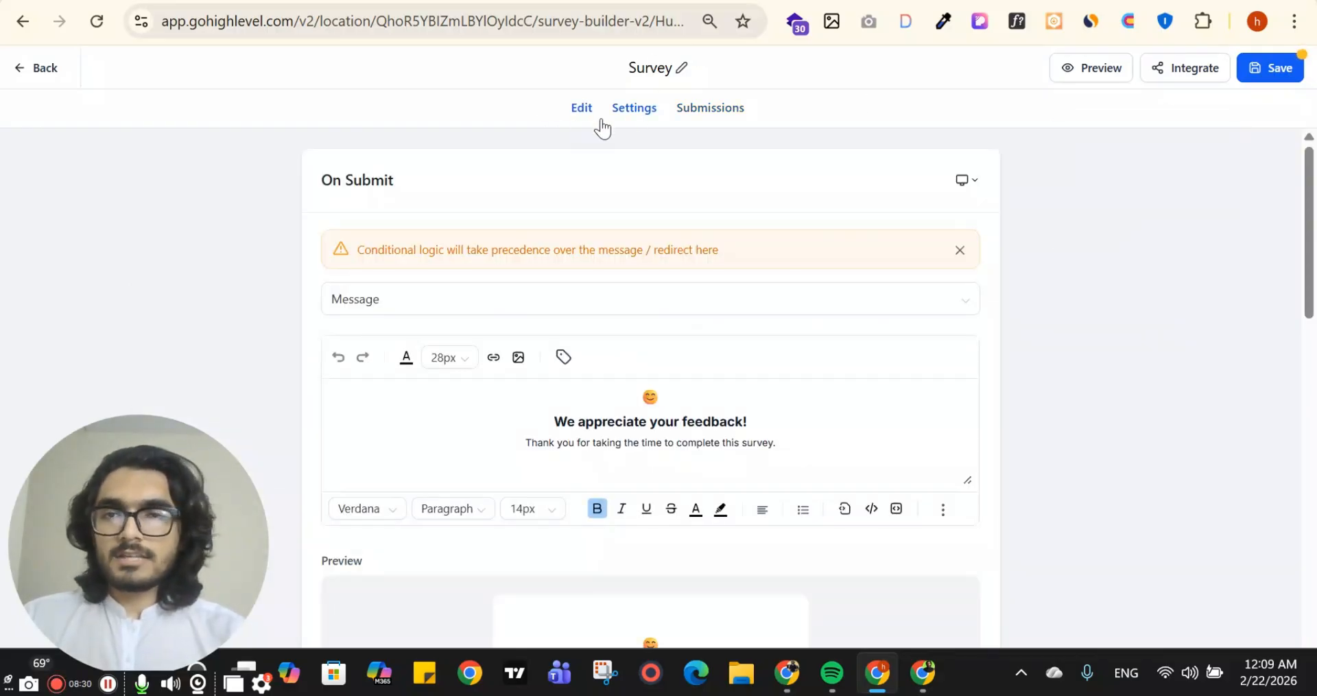
click(584, 109)
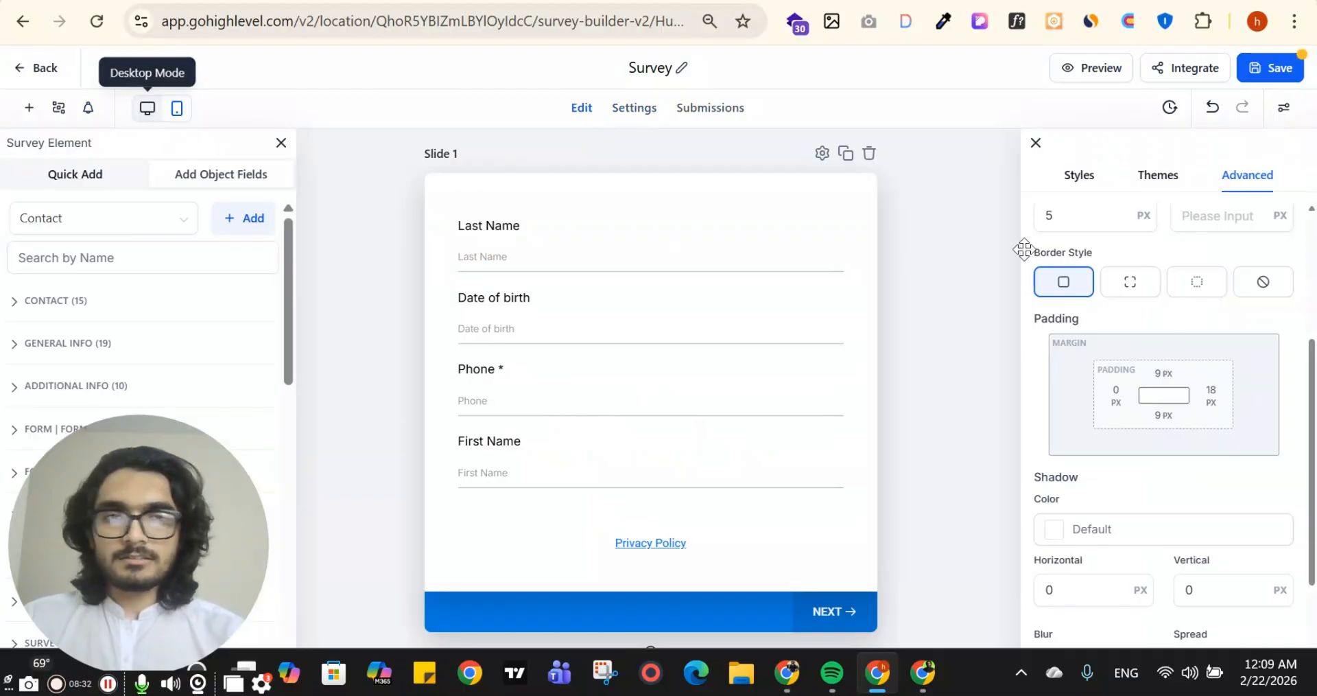
Look over the advanced padding, shadow, label, placeholder and custom CSS options of the survey
scroll(1199, 340, down, 3)
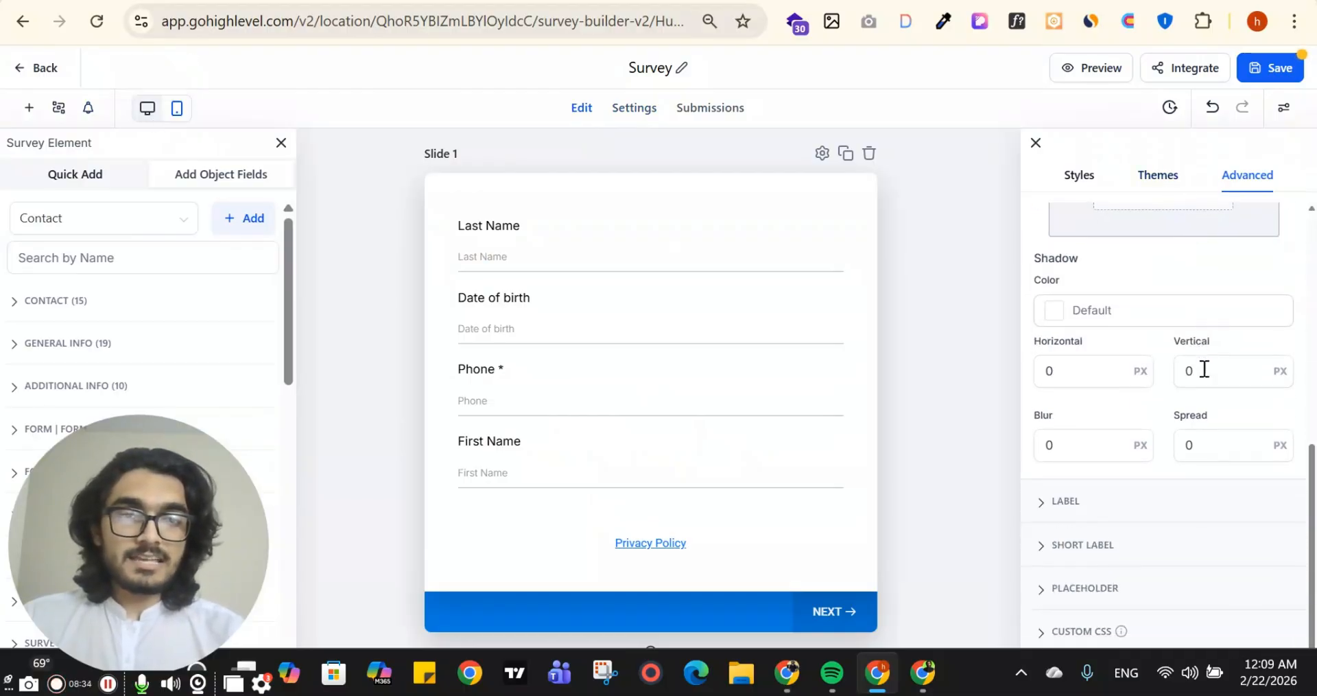
scroll(1202, 384, down, 1)
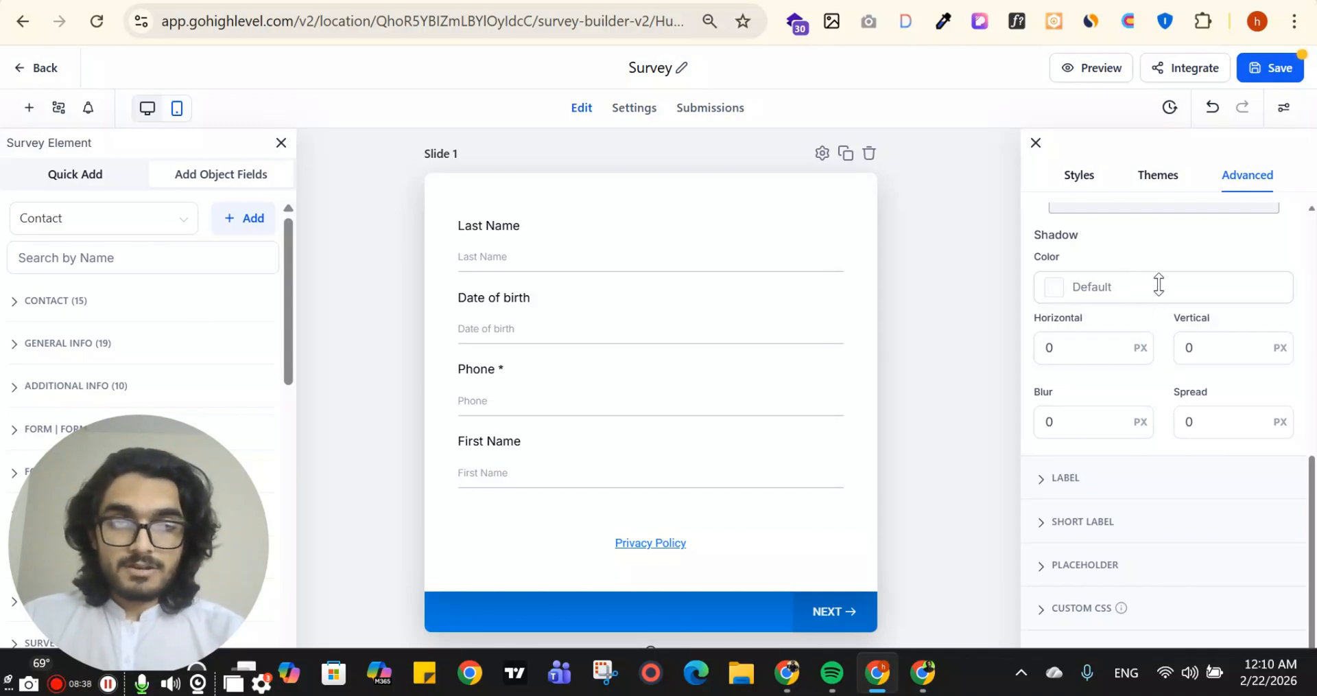
scroll(1159, 284, up, 3)
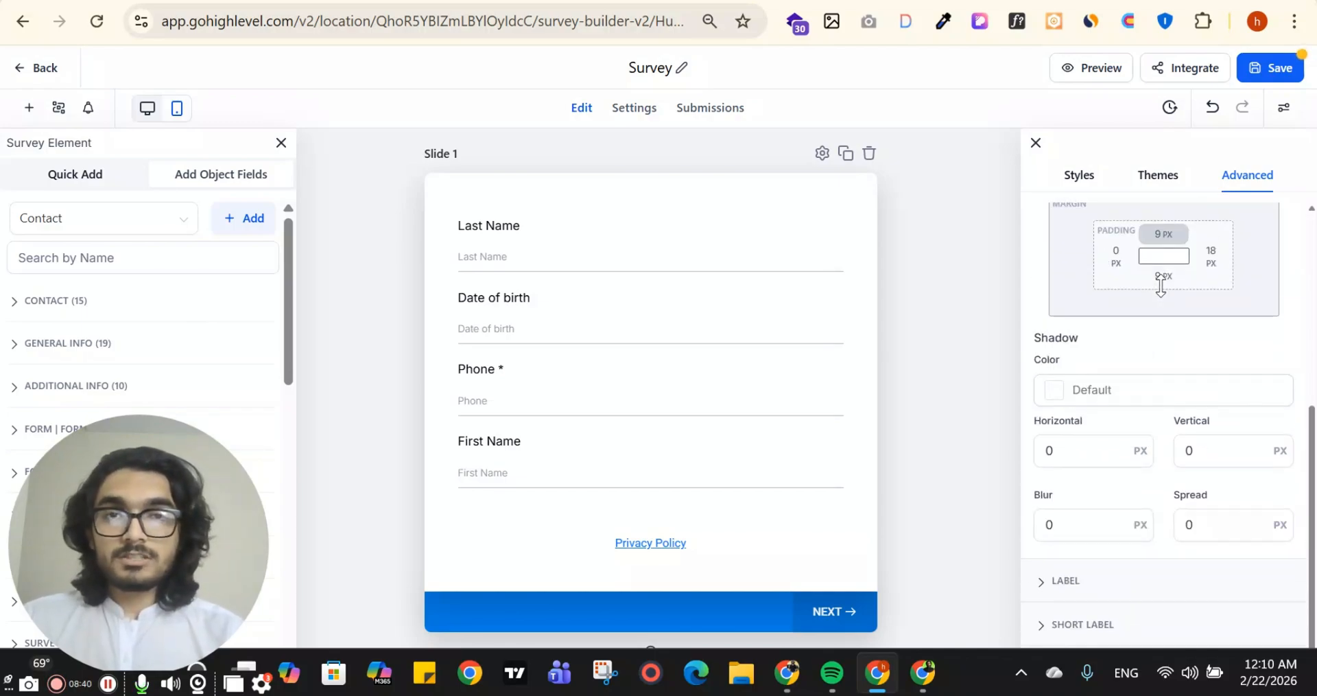